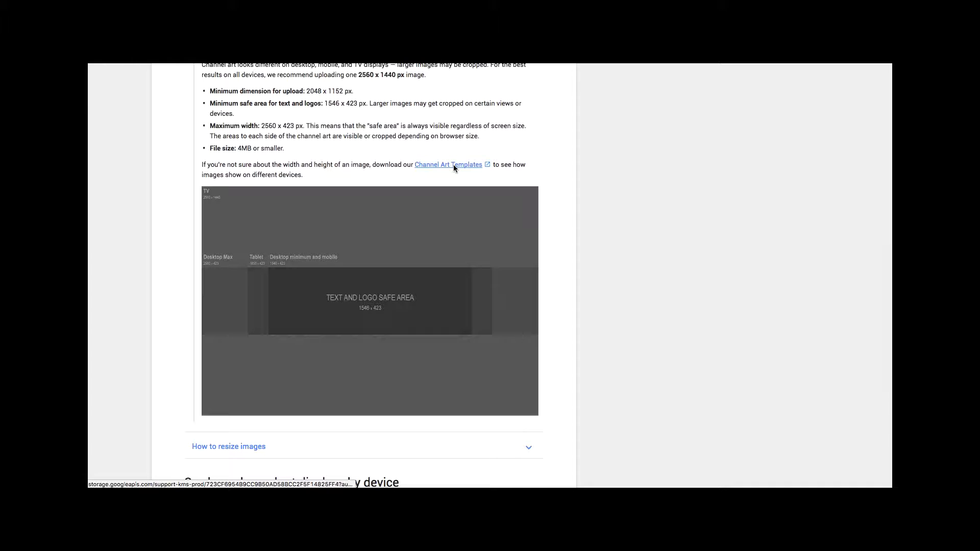
Download the Channel Art Templates from the help page and inspect the PNG and PSD template files.
click(454, 165)
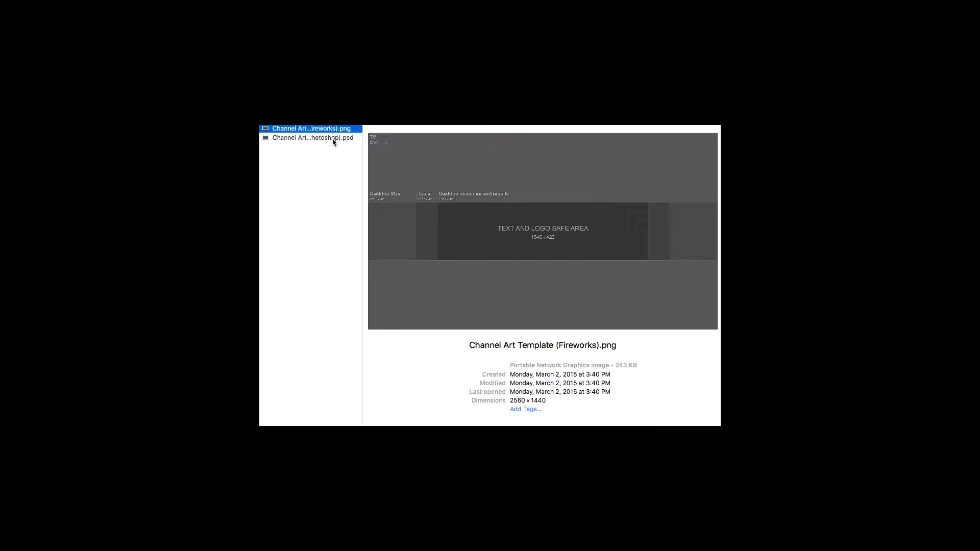
key(Return)
click(323, 170)
click(330, 137)
click(321, 132)
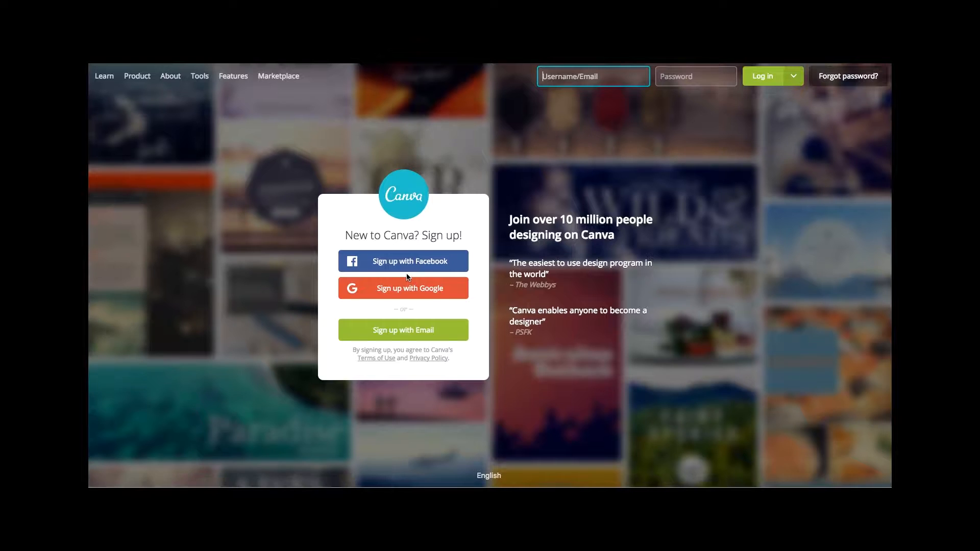
Switch to Canva and start signing up with an email address.
click(401, 333)
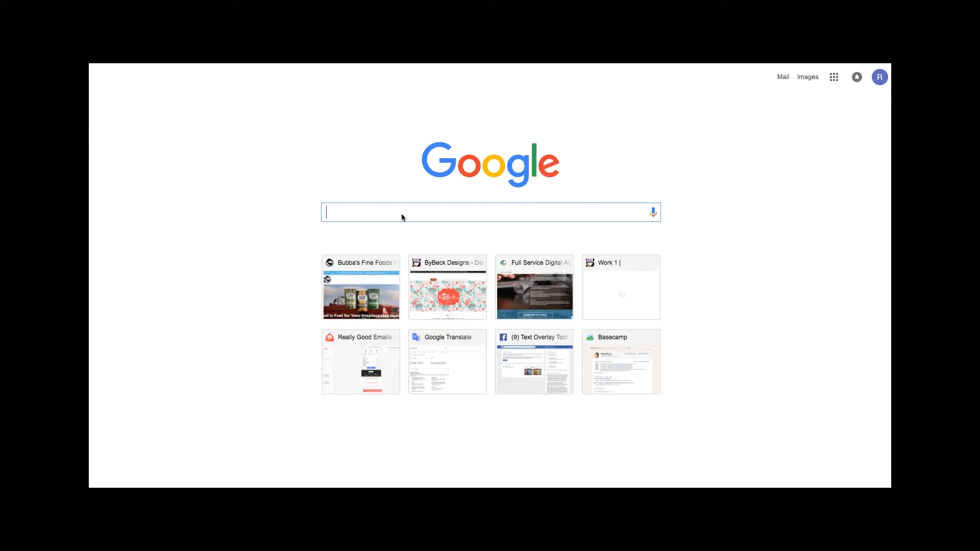
Go to unsplash.com and search its free photos for "art".
text(un)
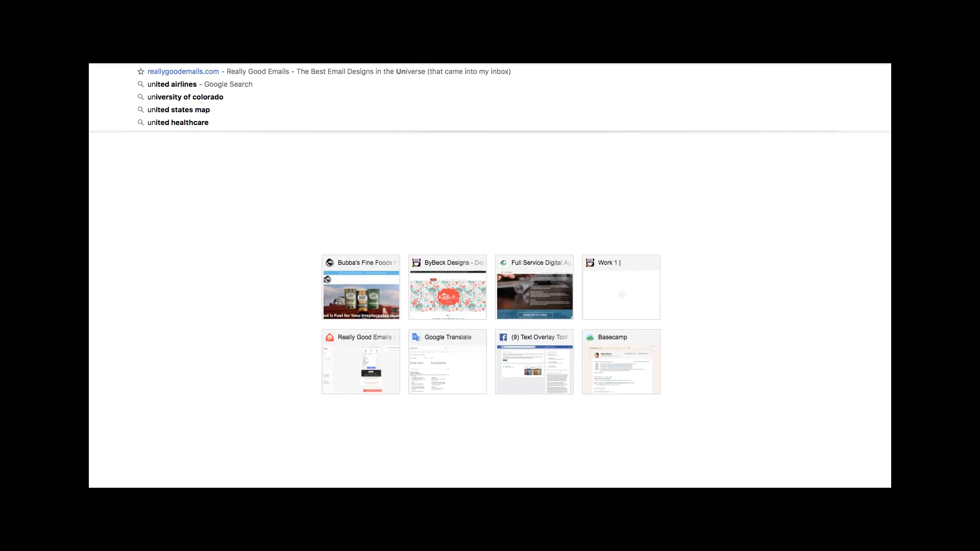
text(spl)
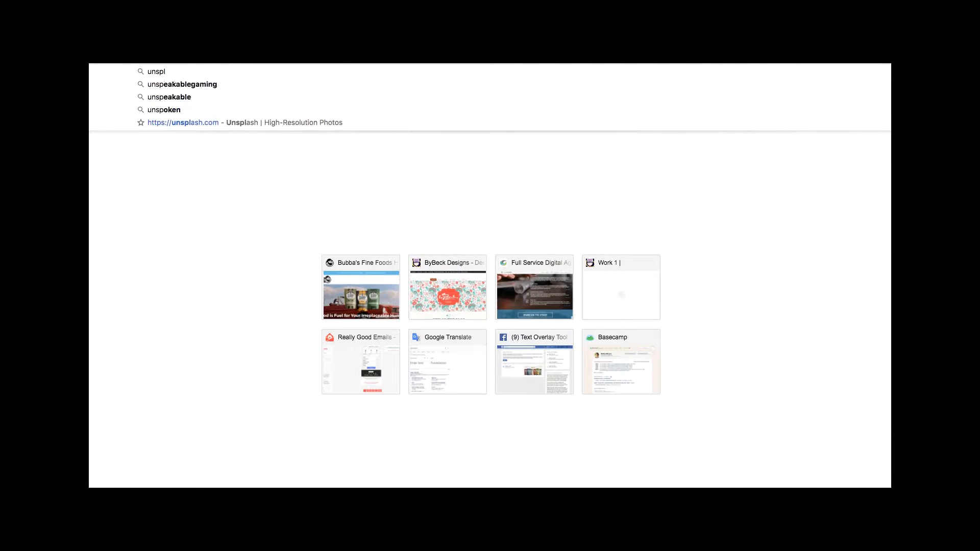
text(ash.co)
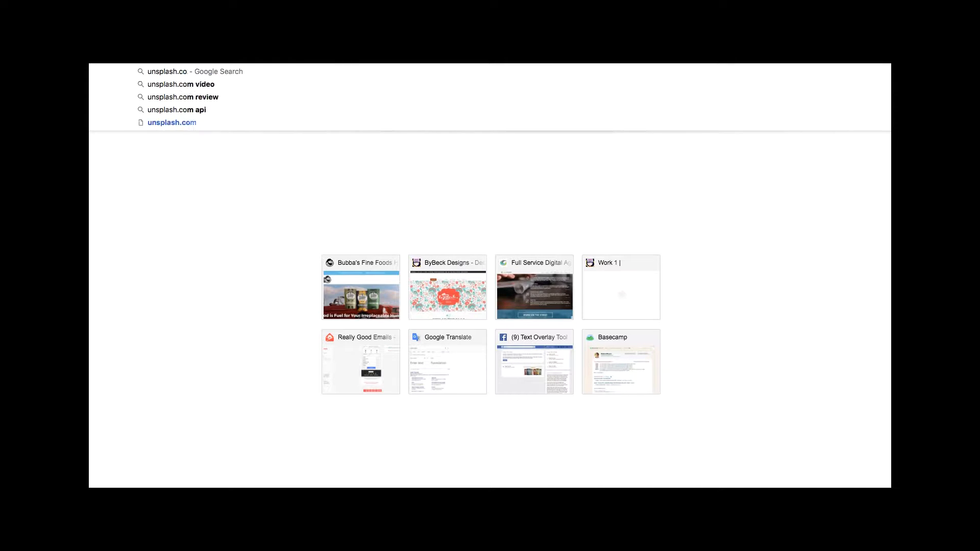
key(Return)
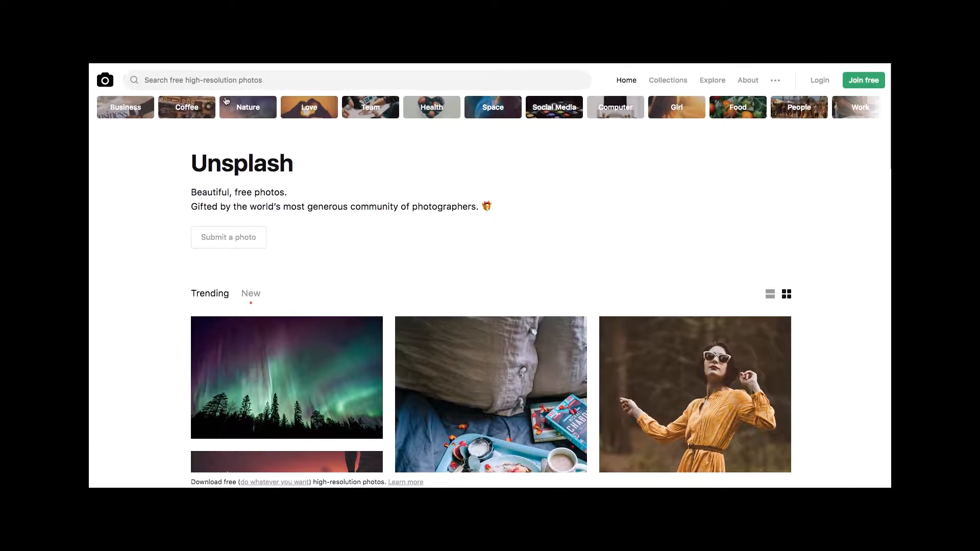
click(208, 81)
text(art)
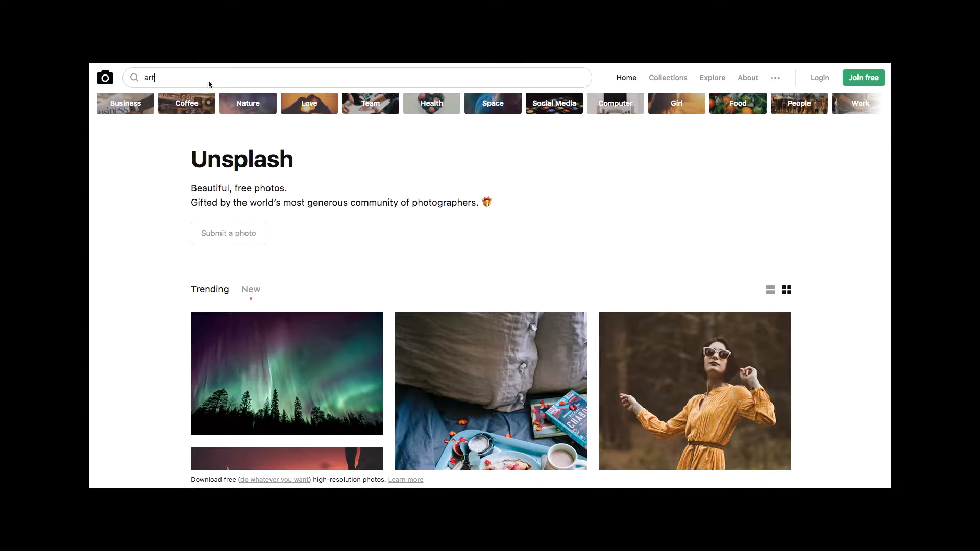
key(Return)
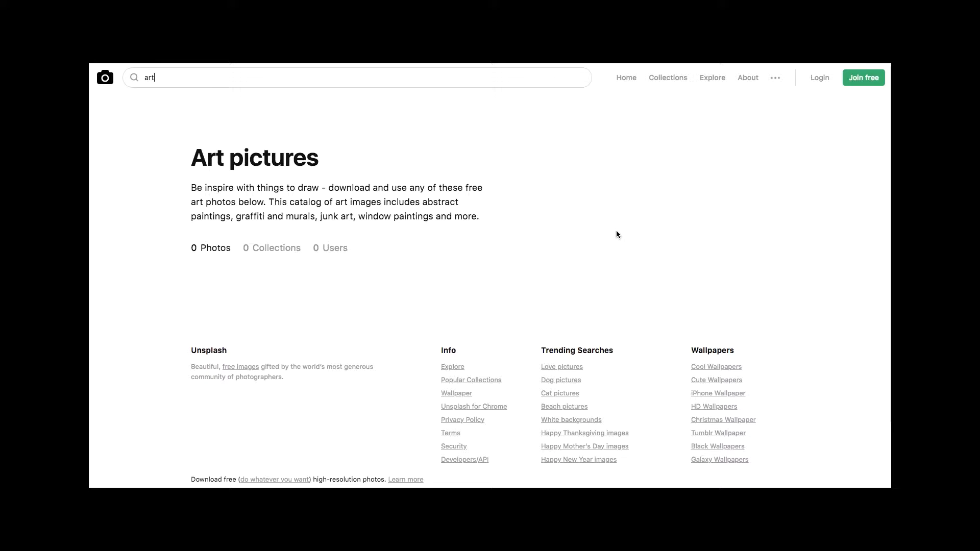
Open the photo of brushes in a jar of red liquid beside blank paper in a new tab.
scroll(616, 231, down, 1)
scroll(617, 234, down, 4)
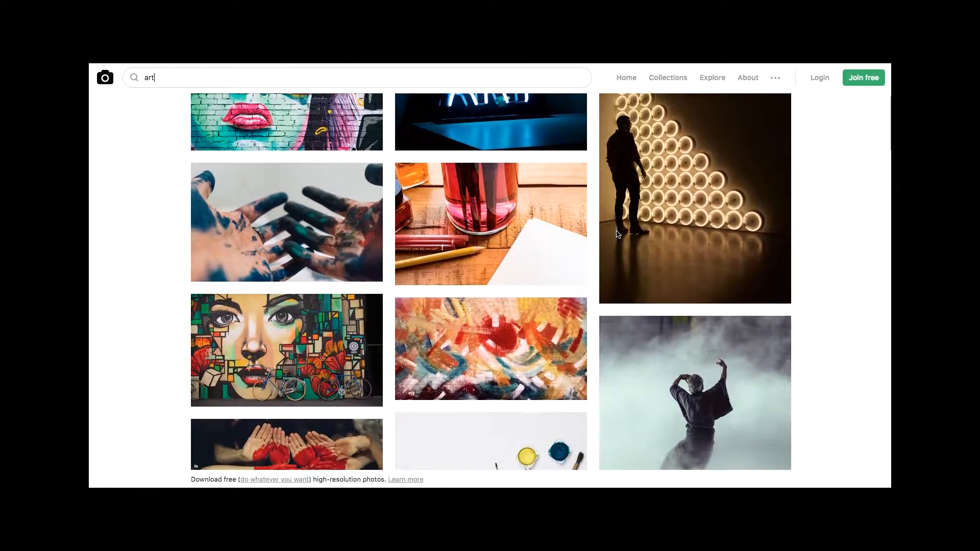
scroll(616, 234, down, 1)
right_click(469, 199)
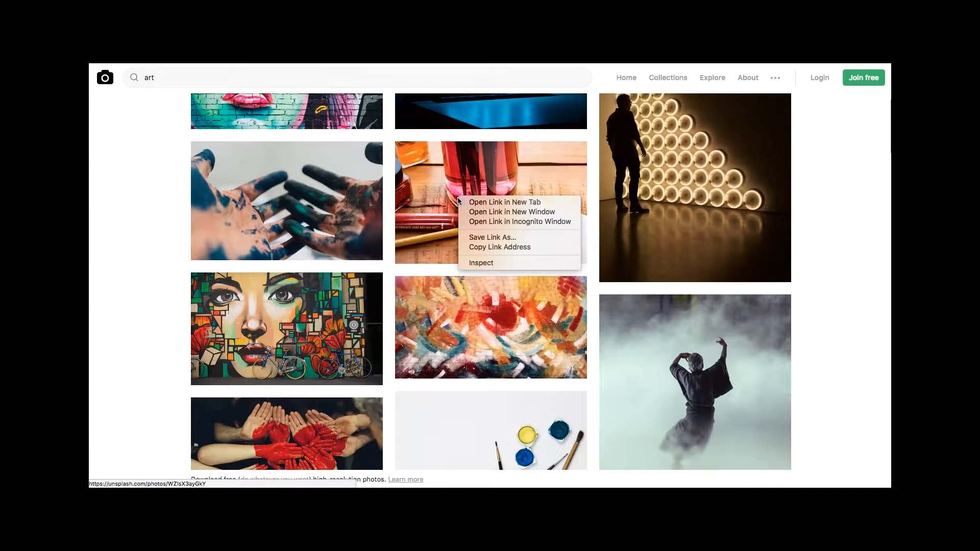
click(490, 198)
Open the photo of paint pots and brushes on a white background in a new tab.
scroll(549, 204, down, 1)
scroll(549, 205, down, 4)
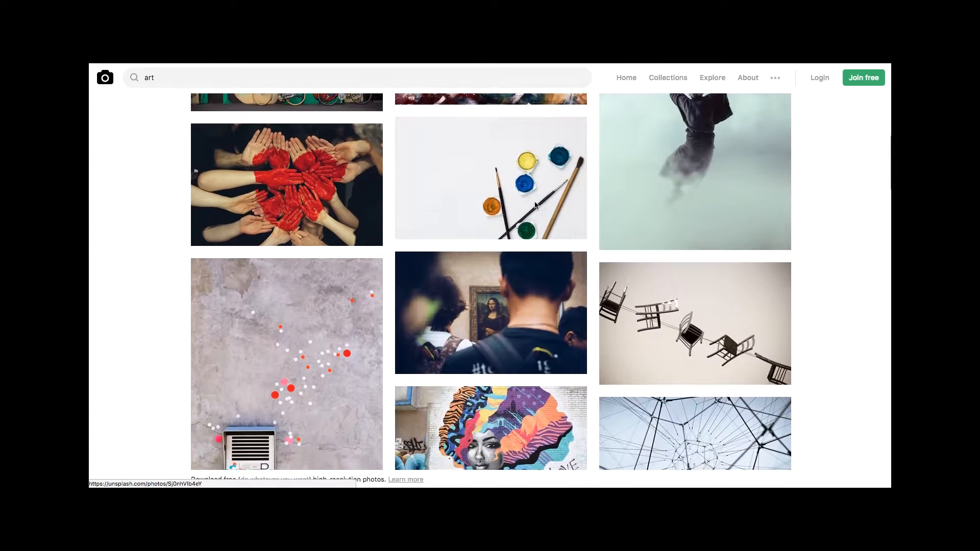
right_click(493, 196)
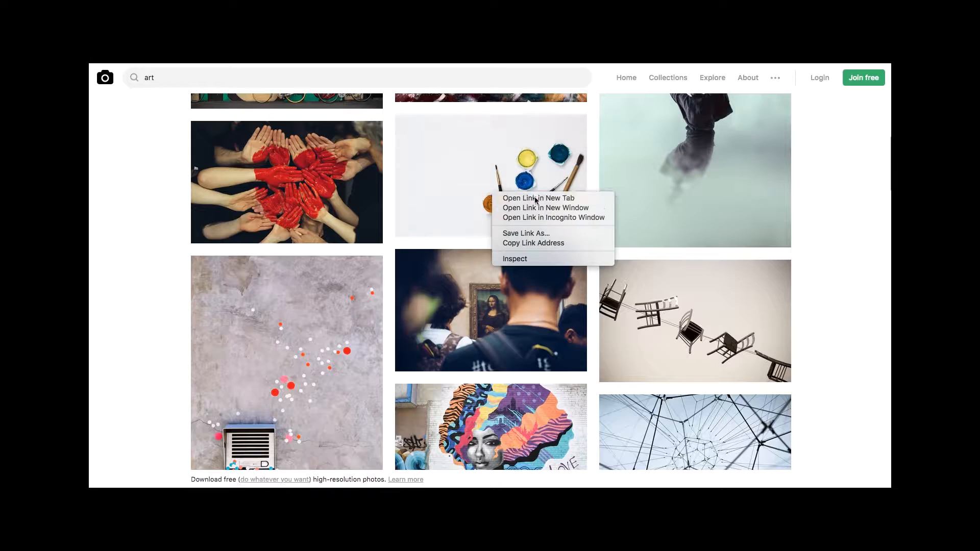
click(510, 198)
Find the photo of coloured pencils in a glass holder among the art results and open it in a new tab.
scroll(568, 200, down, 7)
scroll(568, 200, down, 6)
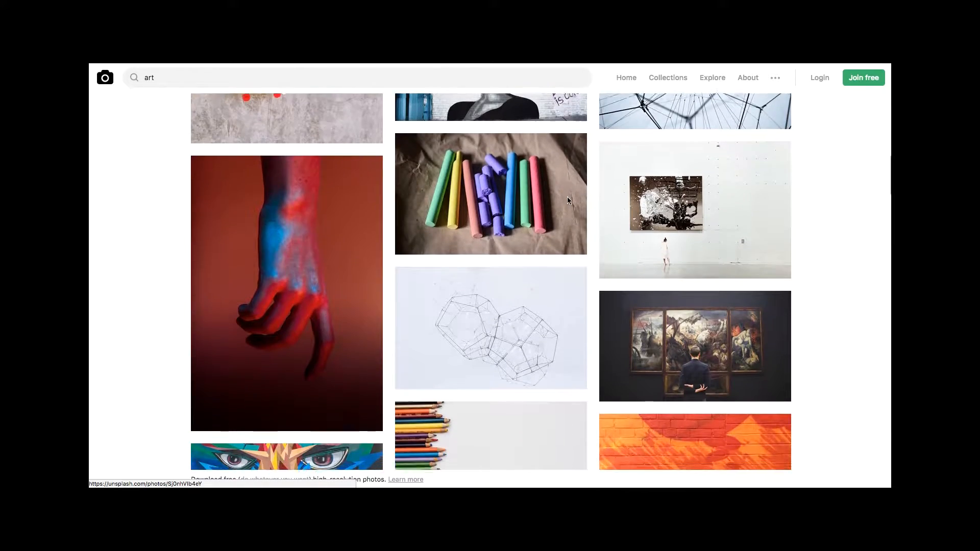
scroll(568, 200, down, 5)
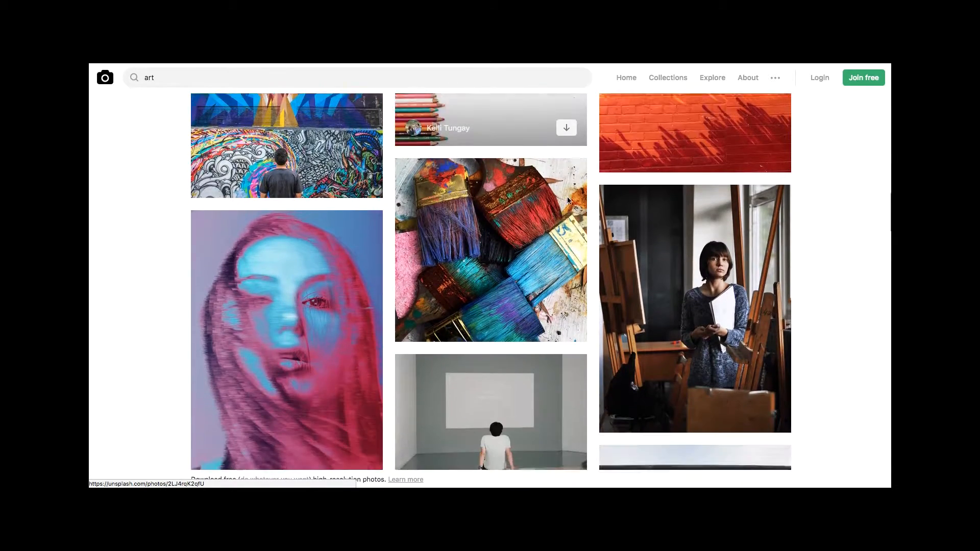
scroll(568, 200, down, 8)
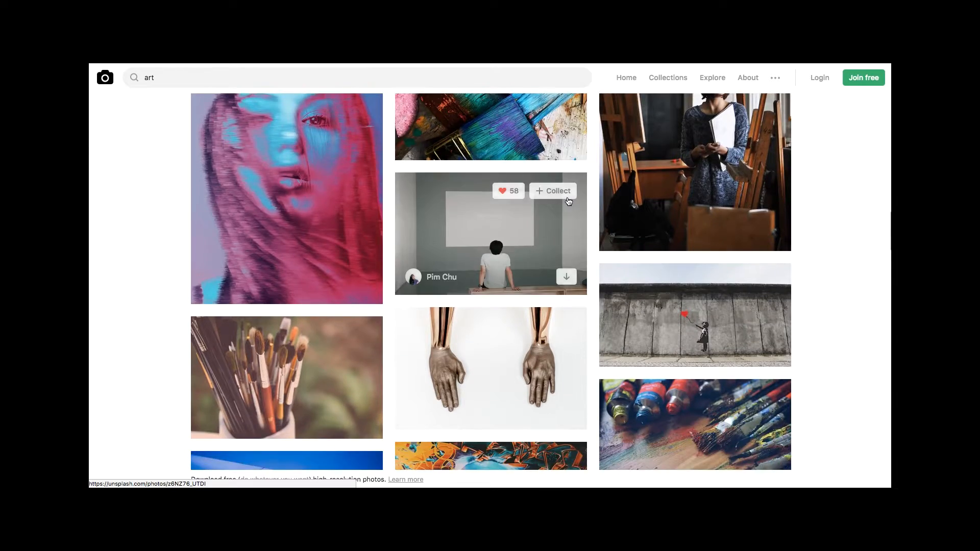
scroll(567, 200, up, 5)
scroll(568, 200, down, 2)
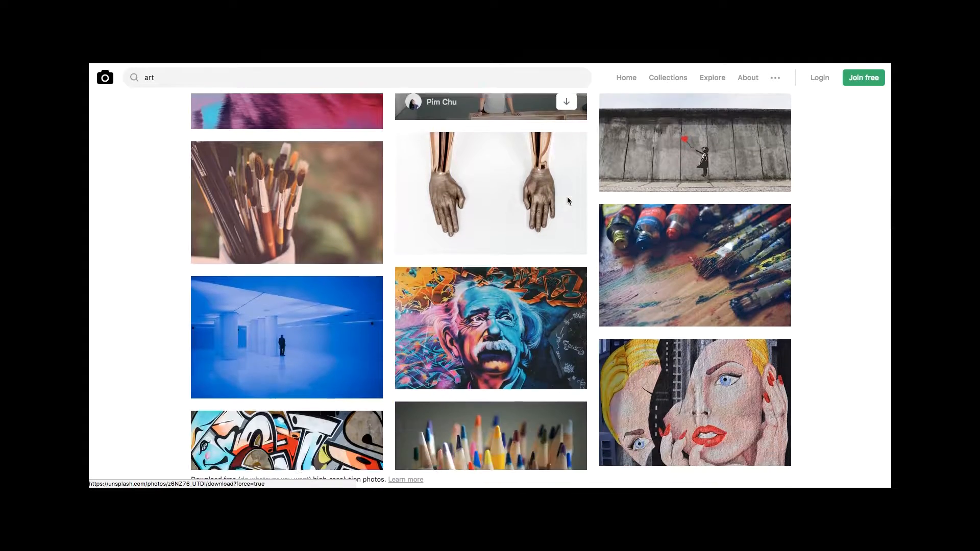
scroll(559, 206, down, 4)
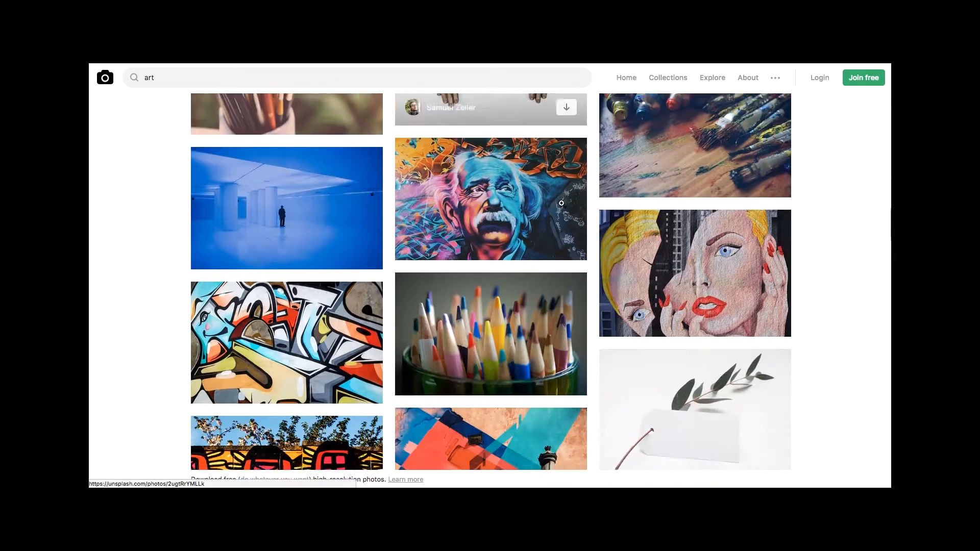
right_click(514, 239)
click(580, 244)
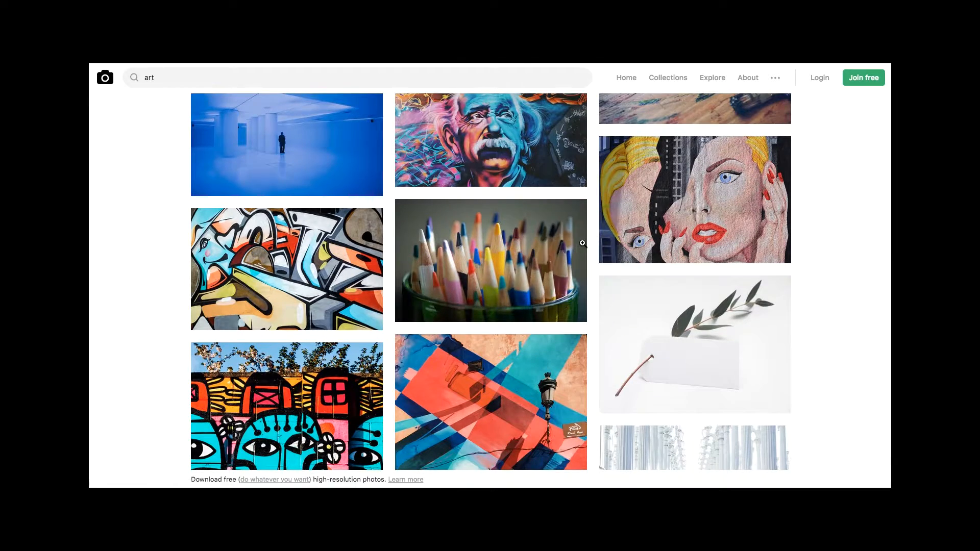
Find the outdoor photo of a paintbrush set beside a tree trunk and open it in a new tab.
scroll(582, 245, down, 8)
scroll(583, 245, down, 7)
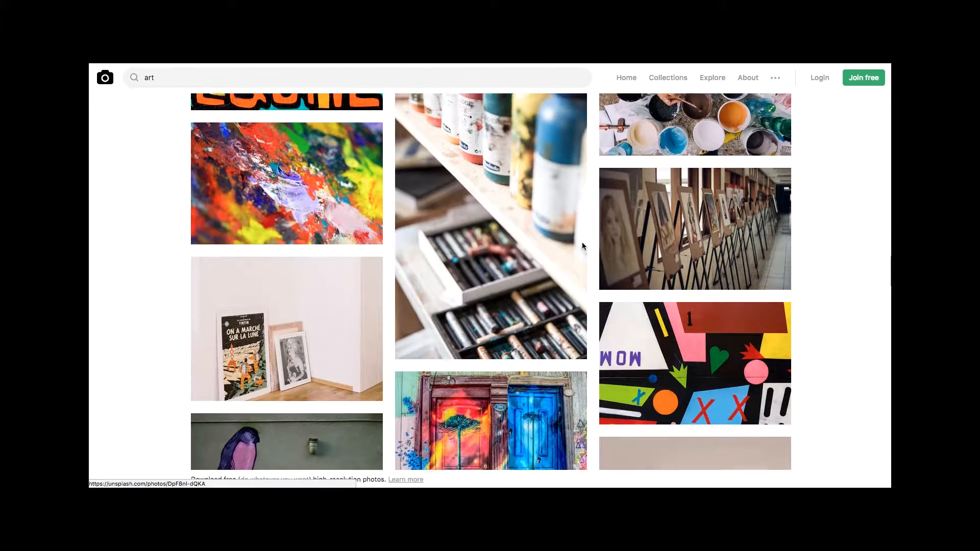
scroll(582, 246, down, 8)
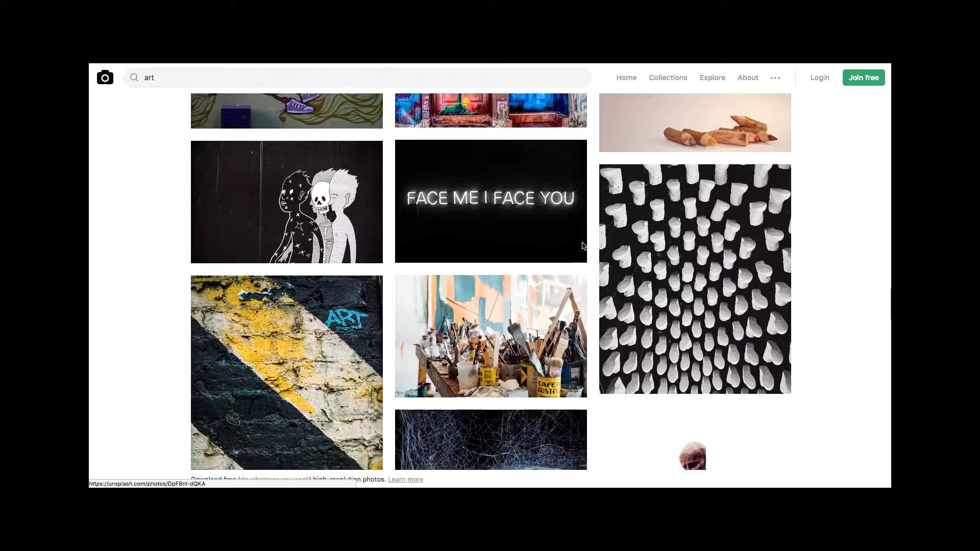
scroll(583, 246, down, 9)
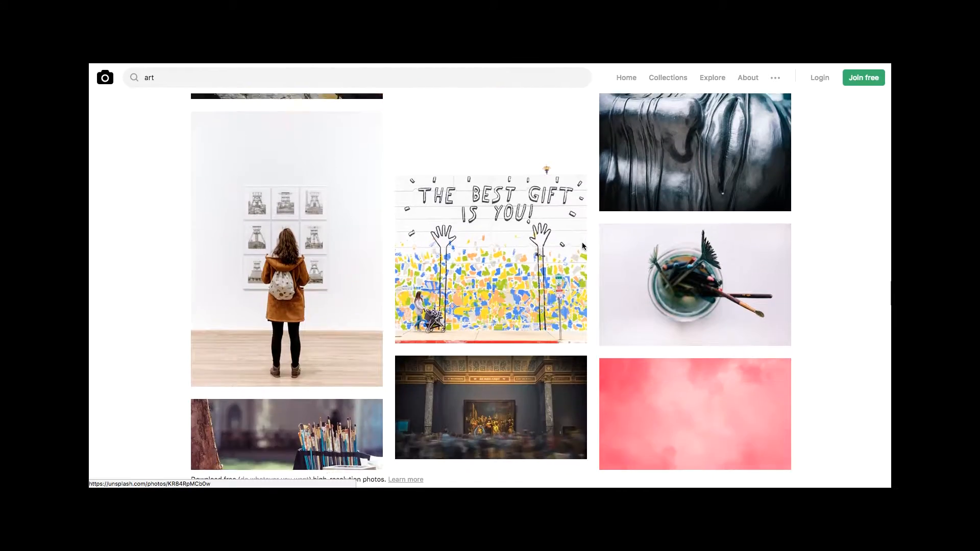
scroll(582, 245, down, 1)
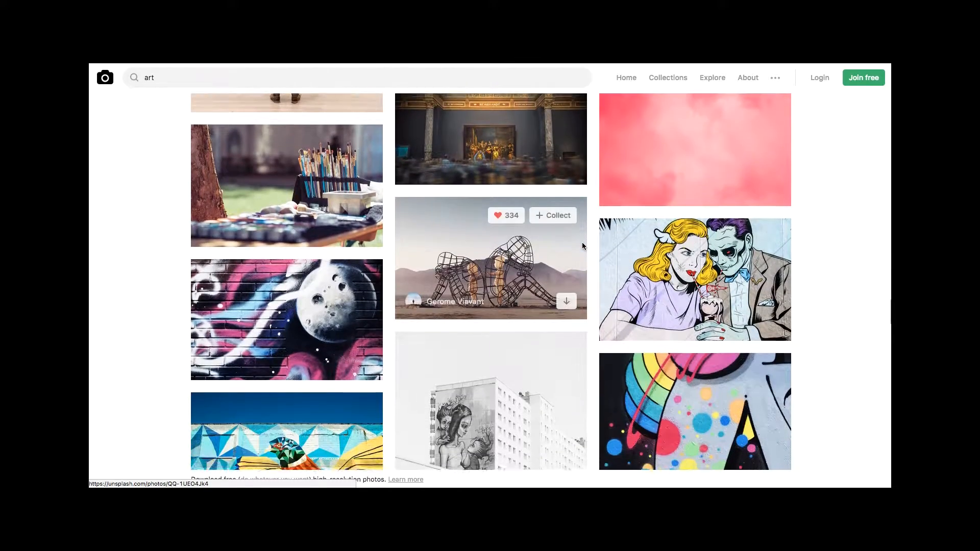
right_click(330, 181)
click(330, 182)
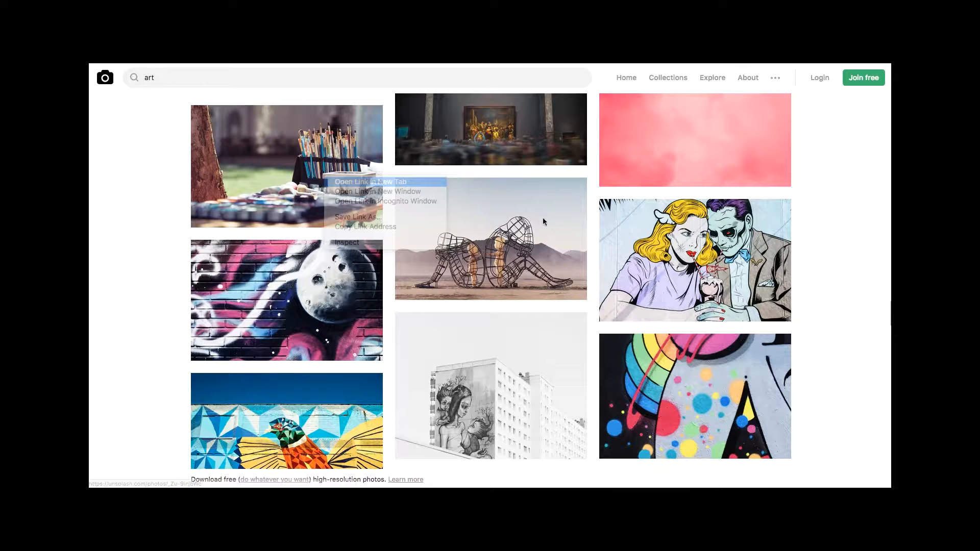
Download the four opened photos of the brush jar, paint pots, coloured pencils and outdoor brushes, and dismiss the photo credit notice.
click(422, 40)
click(855, 110)
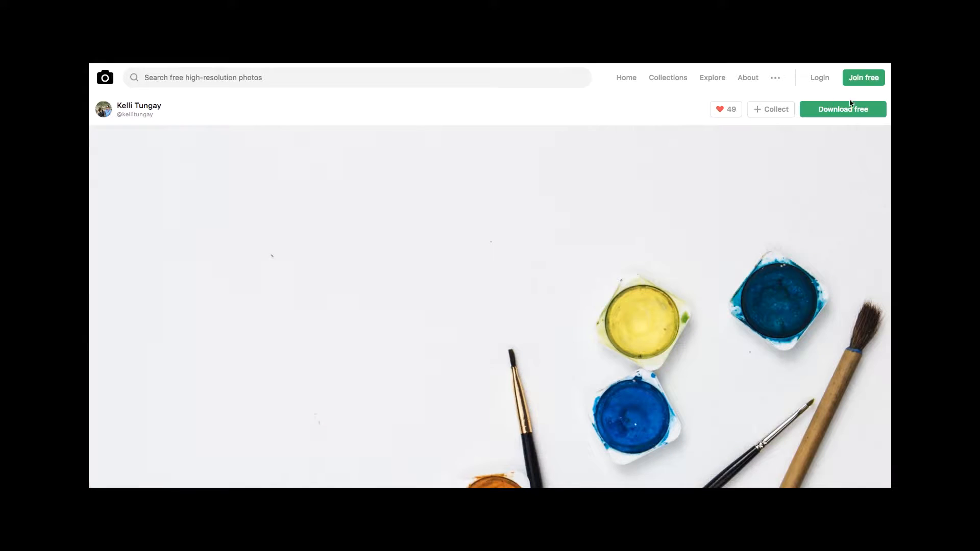
click(852, 108)
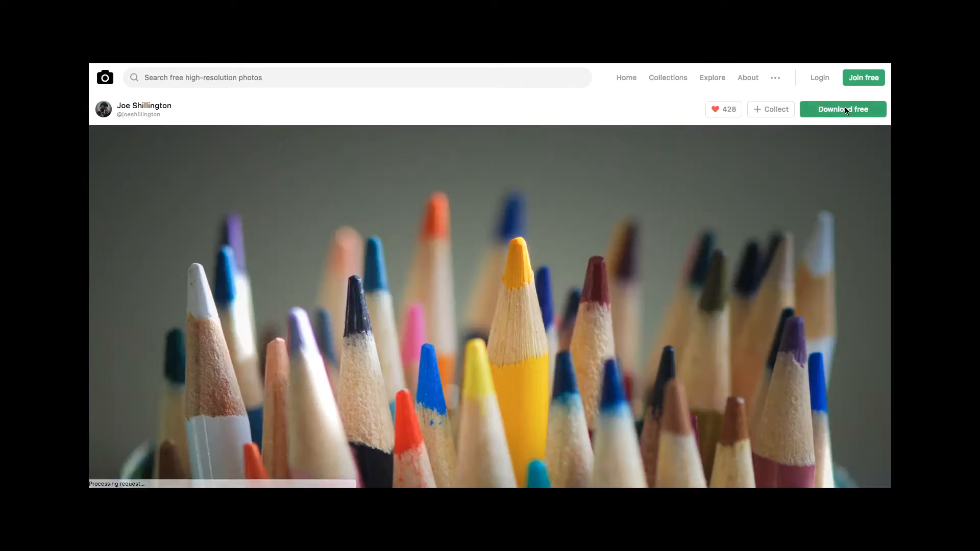
click(847, 110)
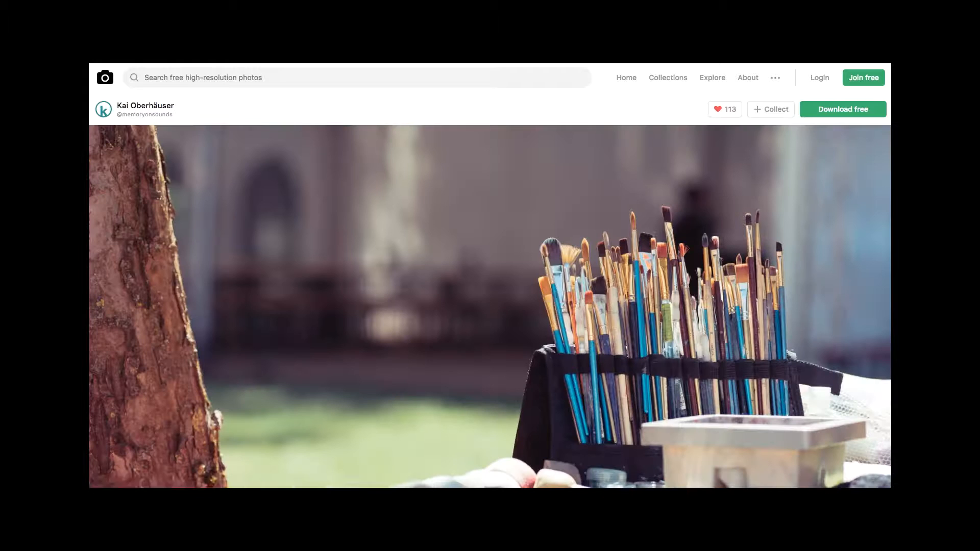
click(832, 110)
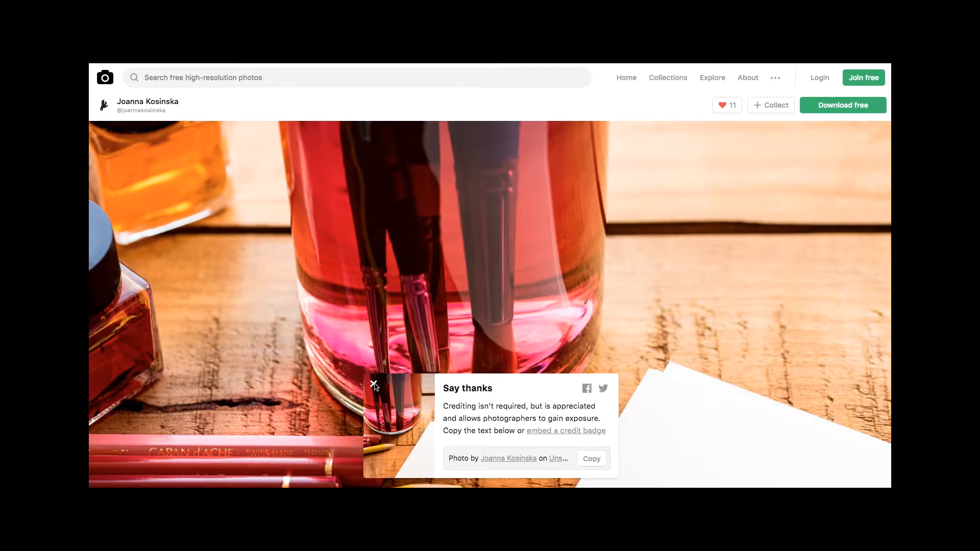
click(374, 384)
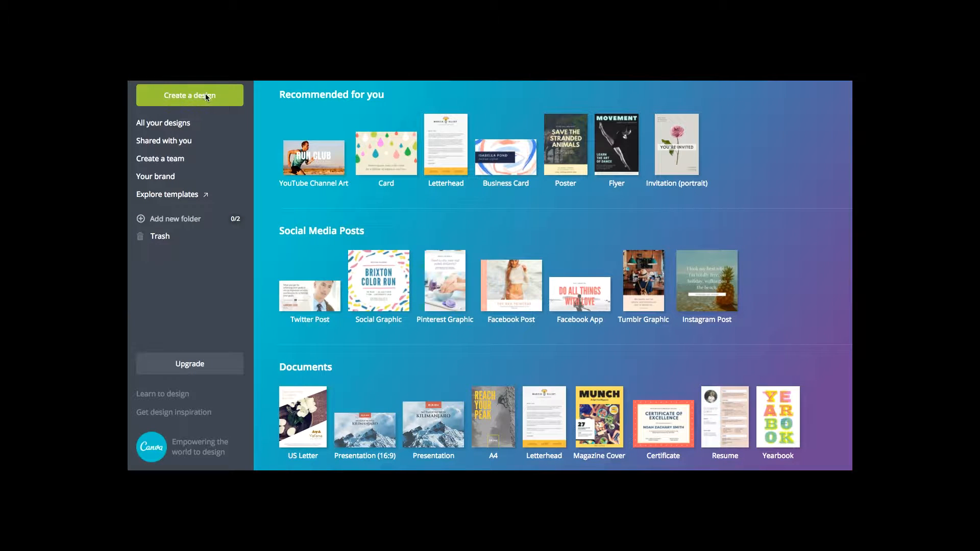
Create a YouTube Channel Art design in Canva and look through the available layouts, elements and backgrounds.
click(319, 184)
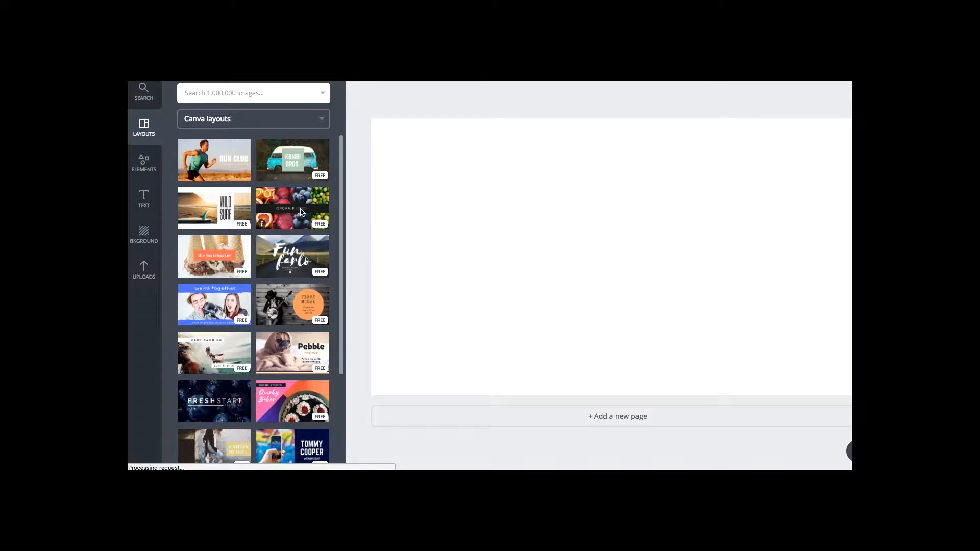
scroll(301, 212, down, 15)
scroll(301, 212, down, 5)
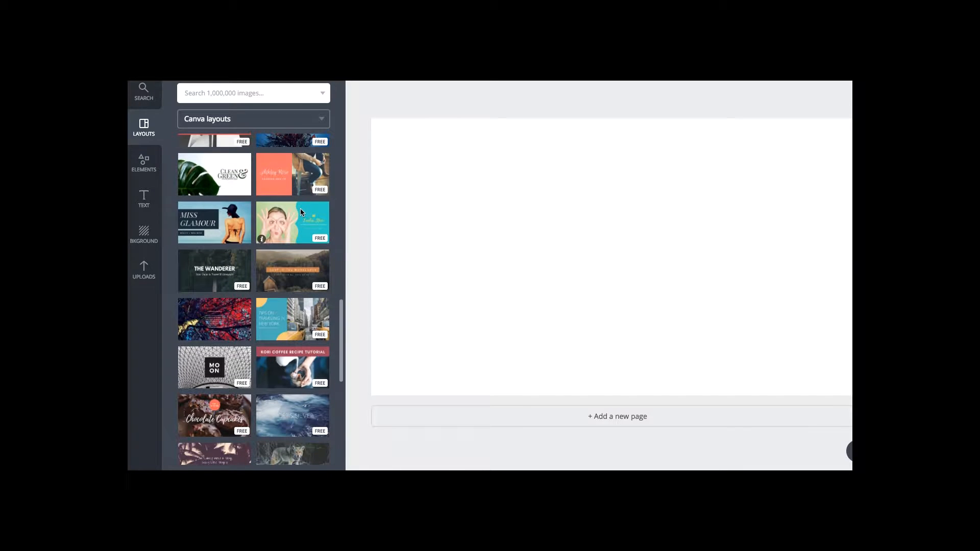
click(144, 164)
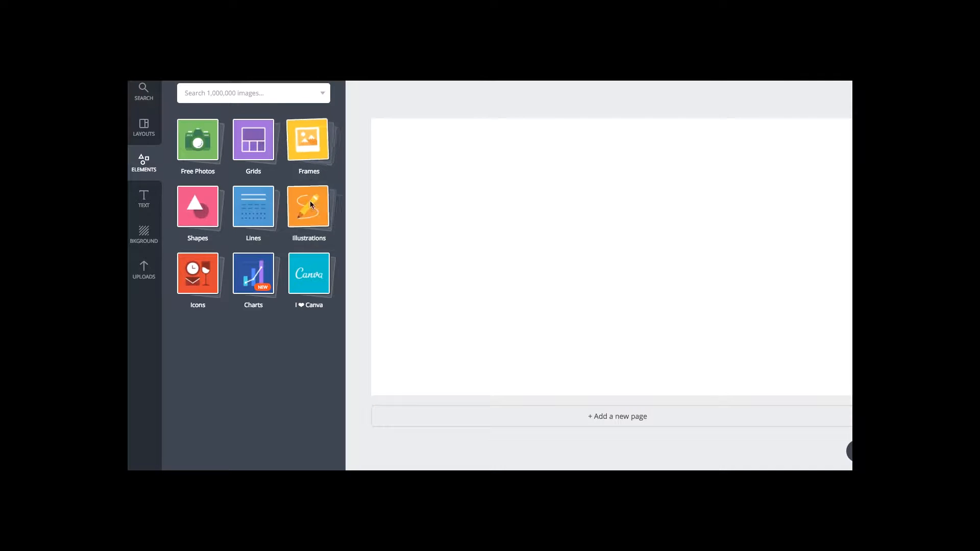
click(143, 239)
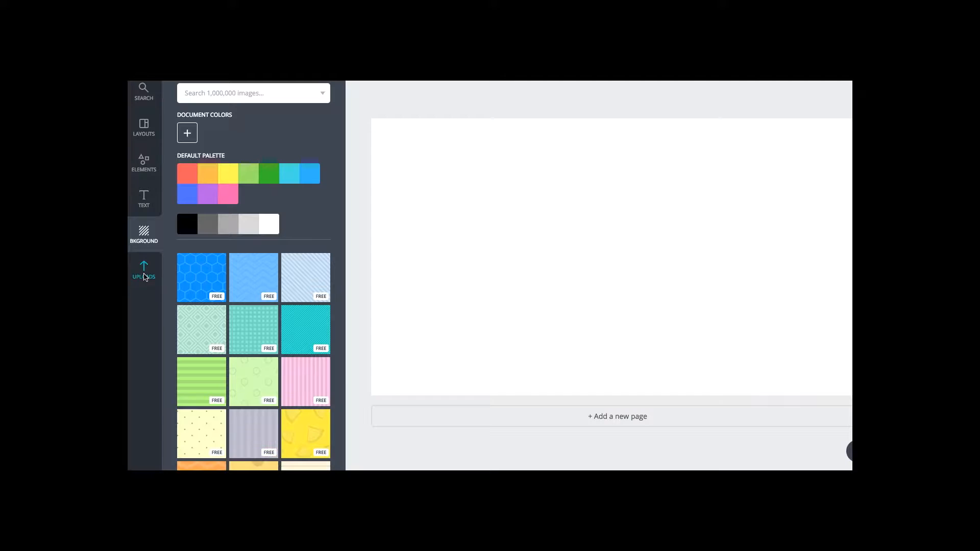
Upload the YouTube channel art template image and place it on the blank page.
click(144, 269)
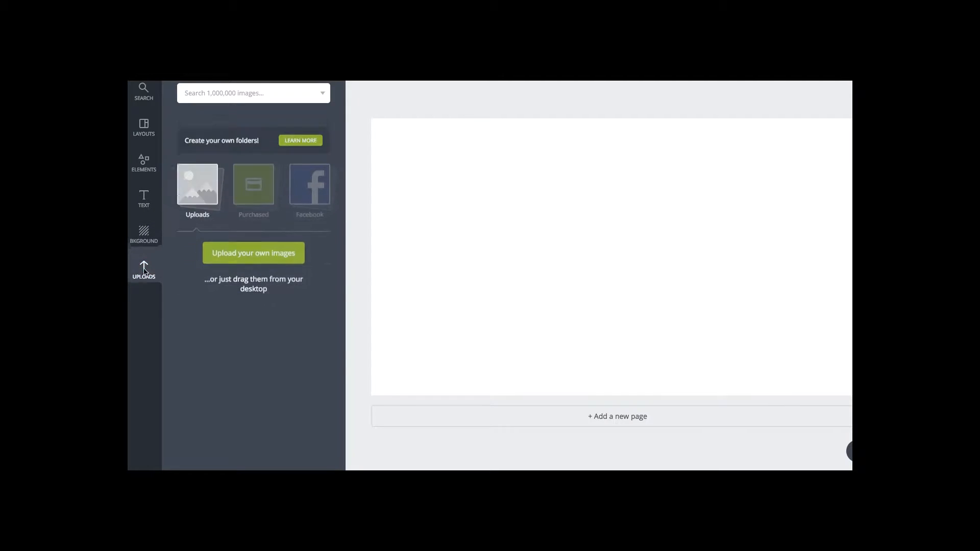
click(259, 239)
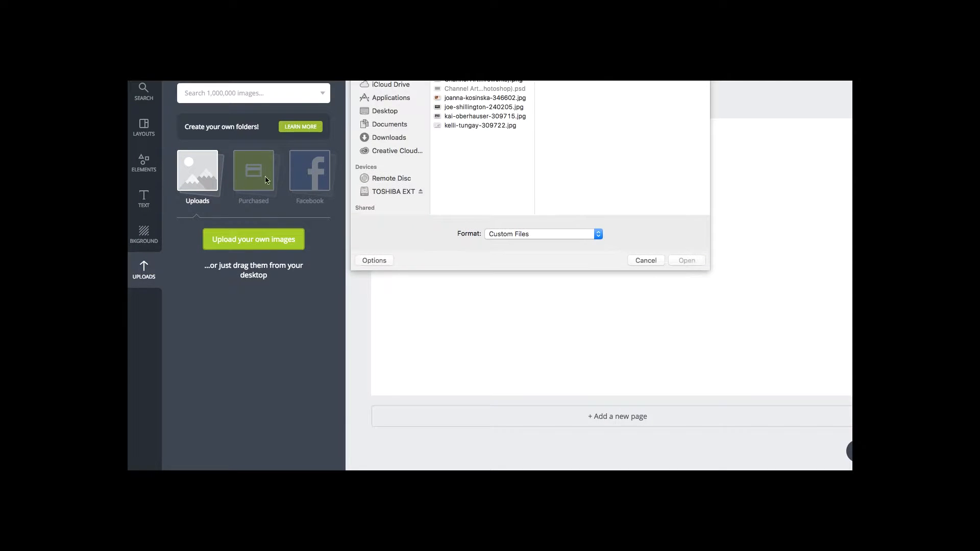
click(644, 259)
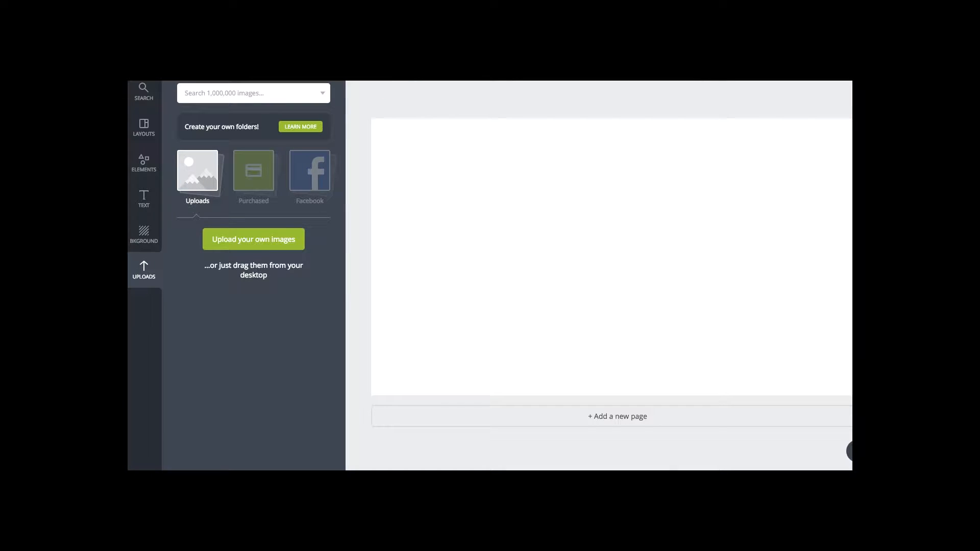
drag(462, 242, 271, 224)
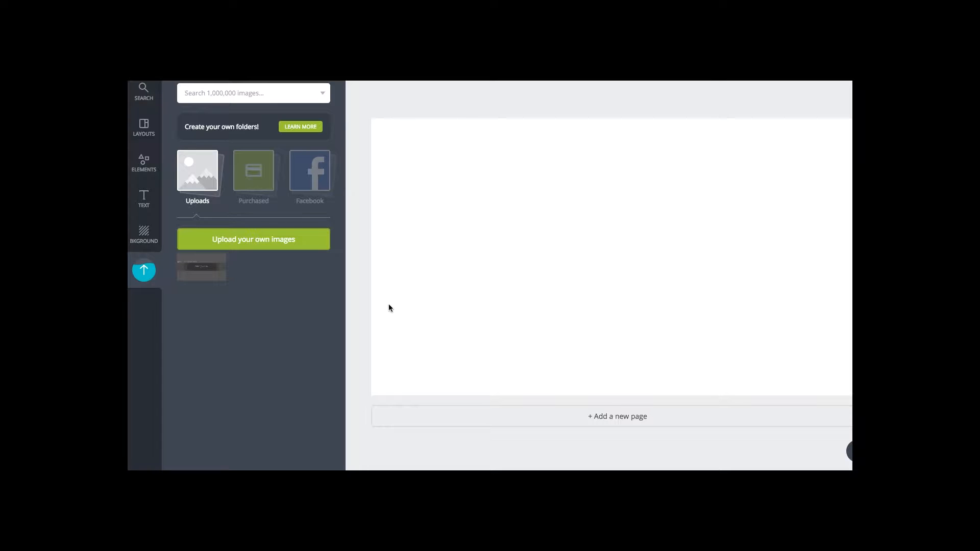
click(213, 271)
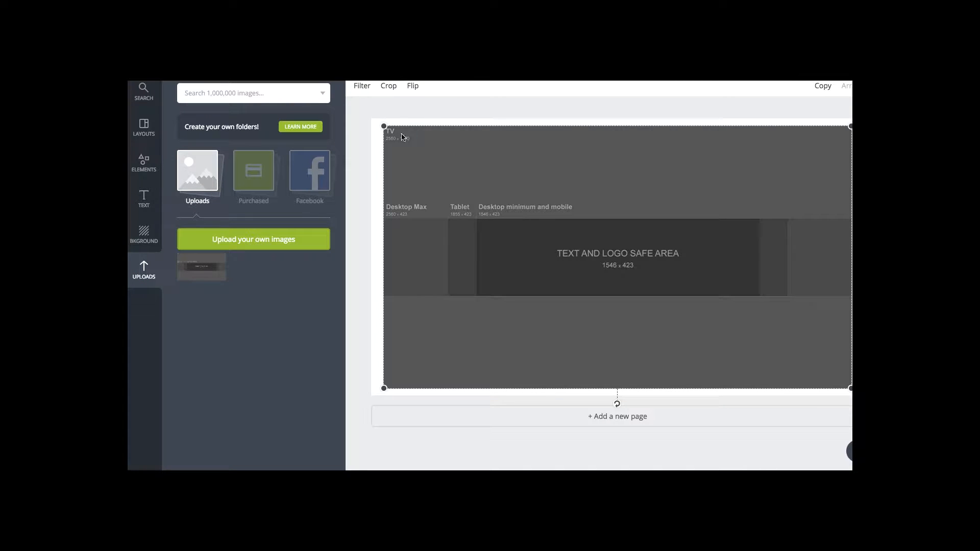
Move and enlarge the channel art template so it covers the whole page.
drag(459, 159, 446, 166)
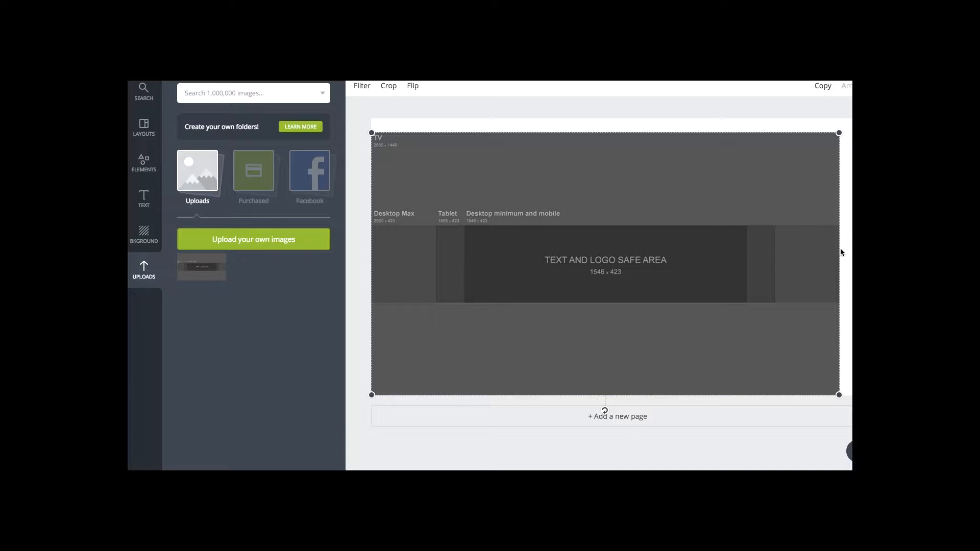
drag(890, 205, 871, 204)
drag(822, 138, 846, 128)
click(862, 86)
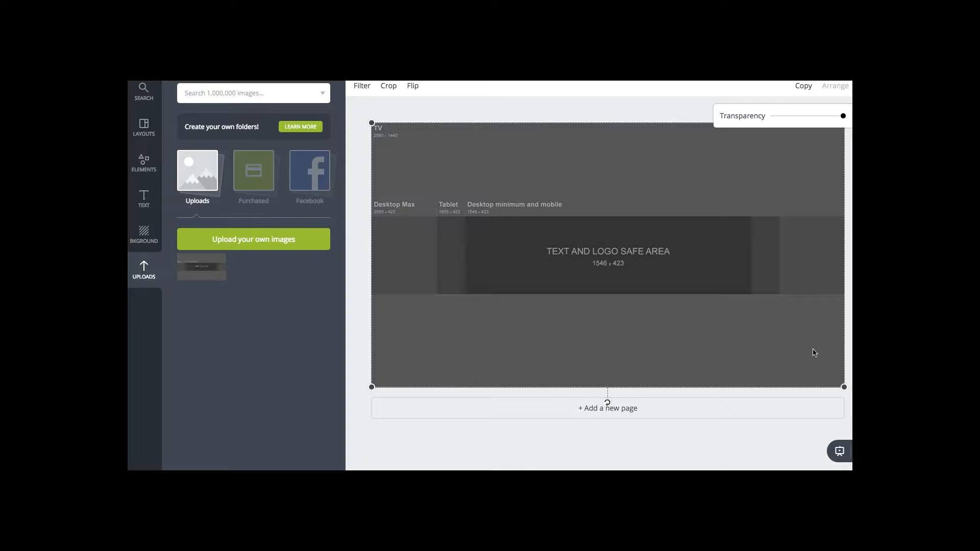
drag(916, 472, 893, 470)
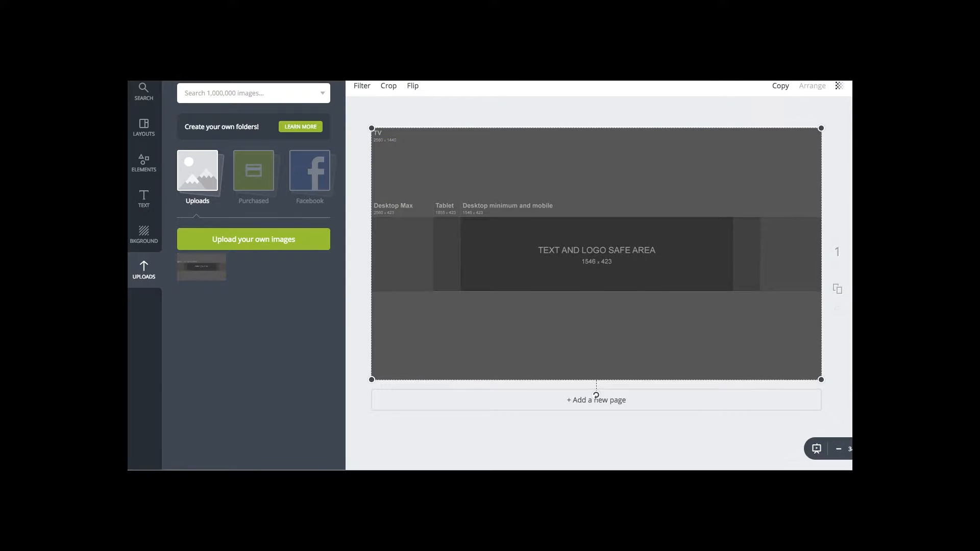
Set the channel art template's transparency to 51.
click(839, 87)
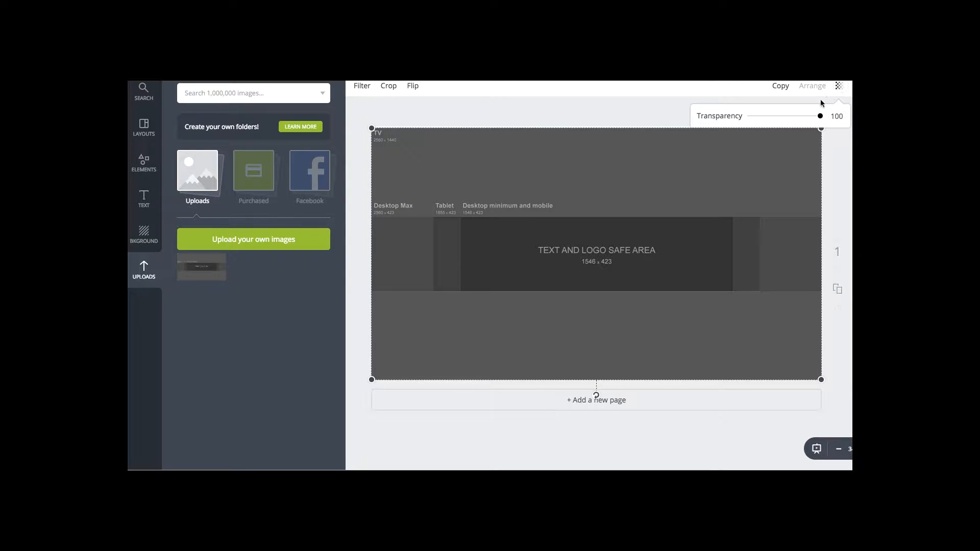
drag(818, 118, 789, 119)
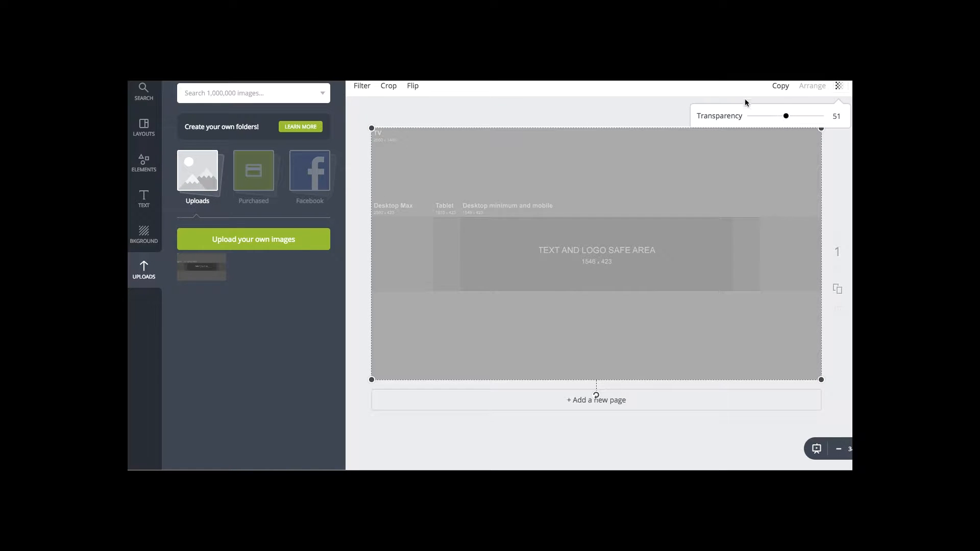
click(404, 232)
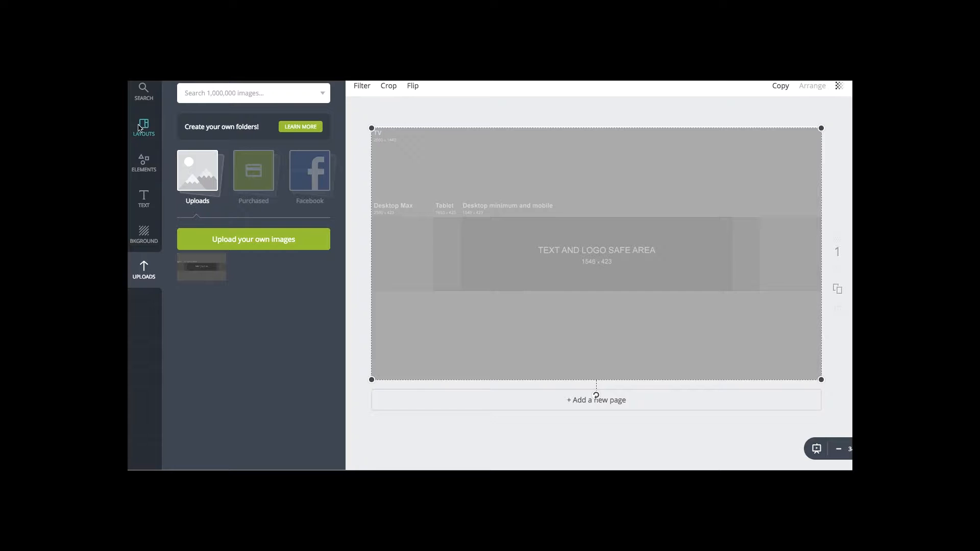
Search Canva's image library for photos matching "art".
click(144, 240)
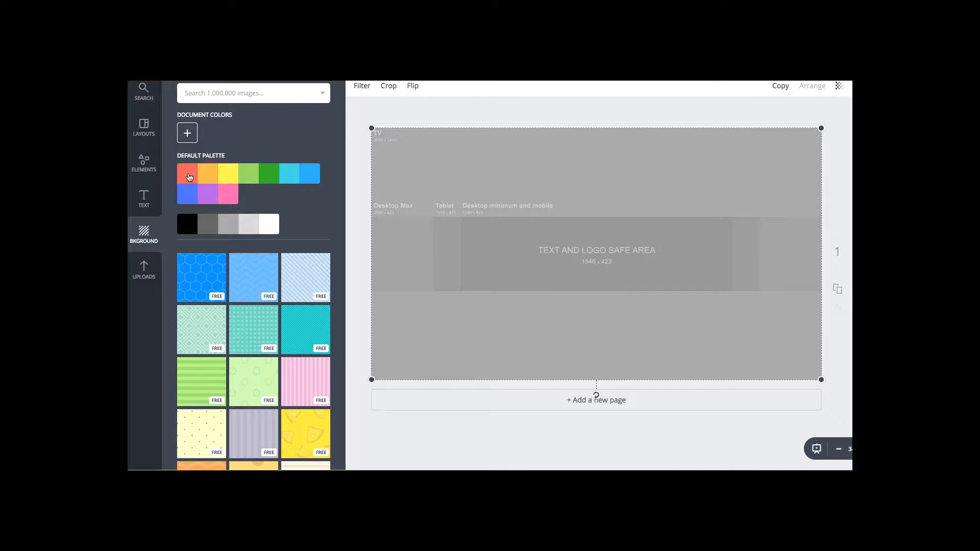
click(213, 93)
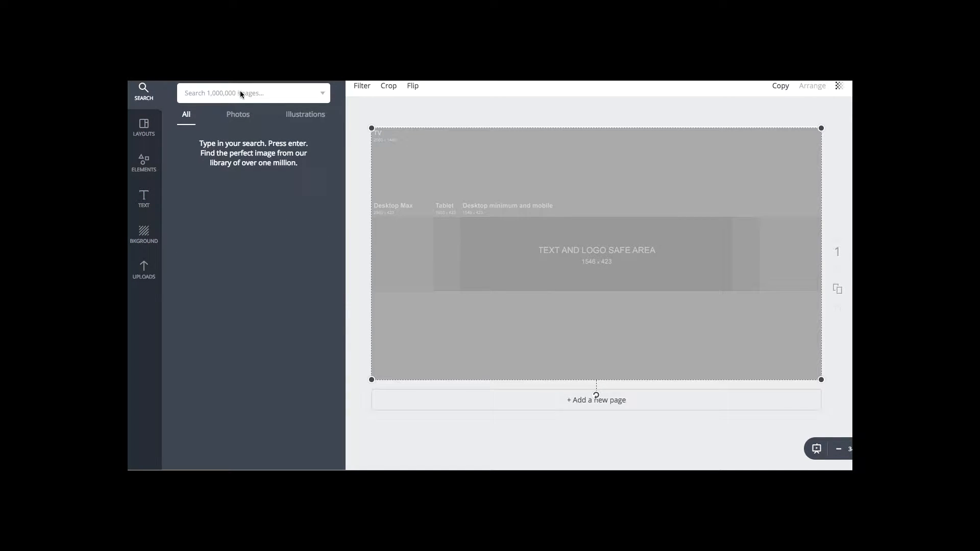
click(238, 115)
click(261, 93)
text(art)
key(Return)
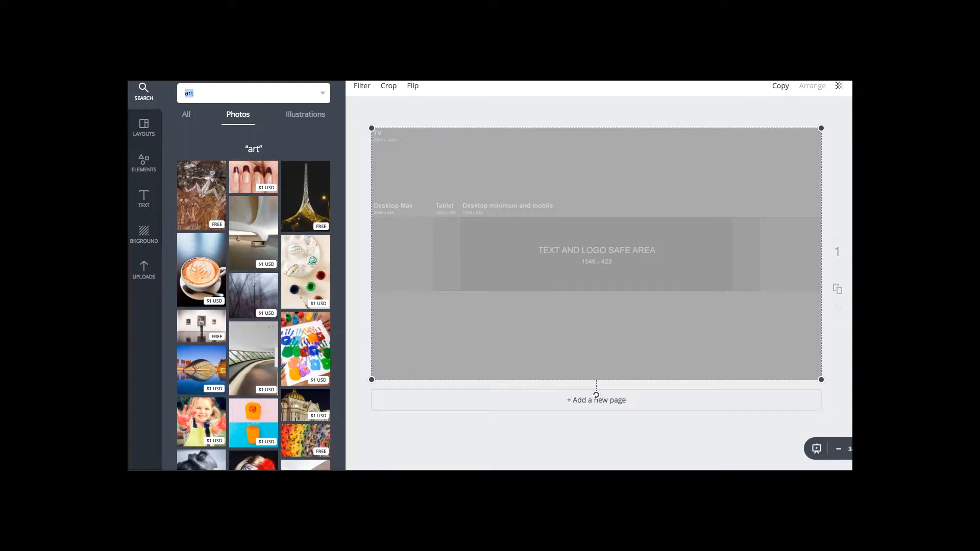
Look through the art photo results for a free image that could serve as the channel art background.
scroll(290, 212, down, 3)
scroll(290, 212, down, 10)
scroll(290, 212, down, 7)
scroll(290, 212, down, 8)
scroll(290, 211, down, 1)
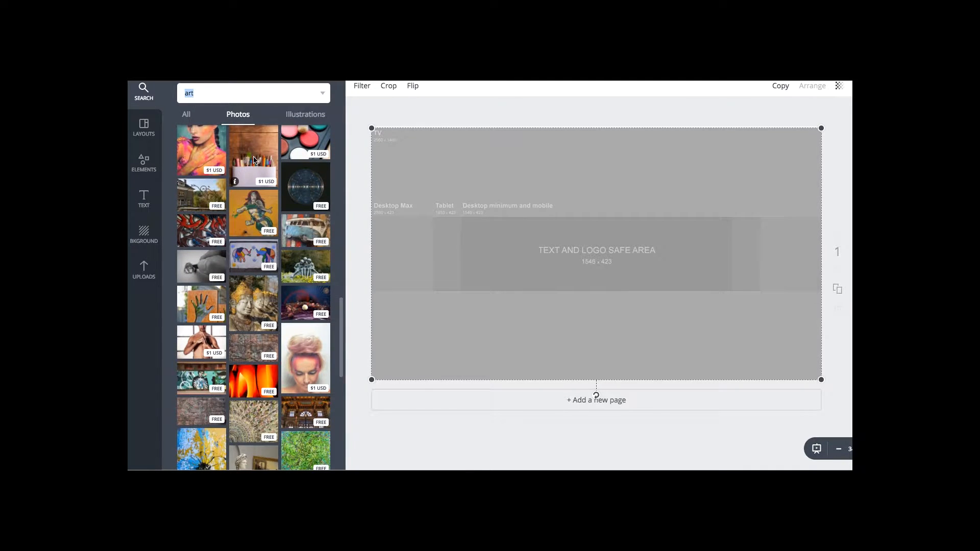
scroll(253, 160, up, 1)
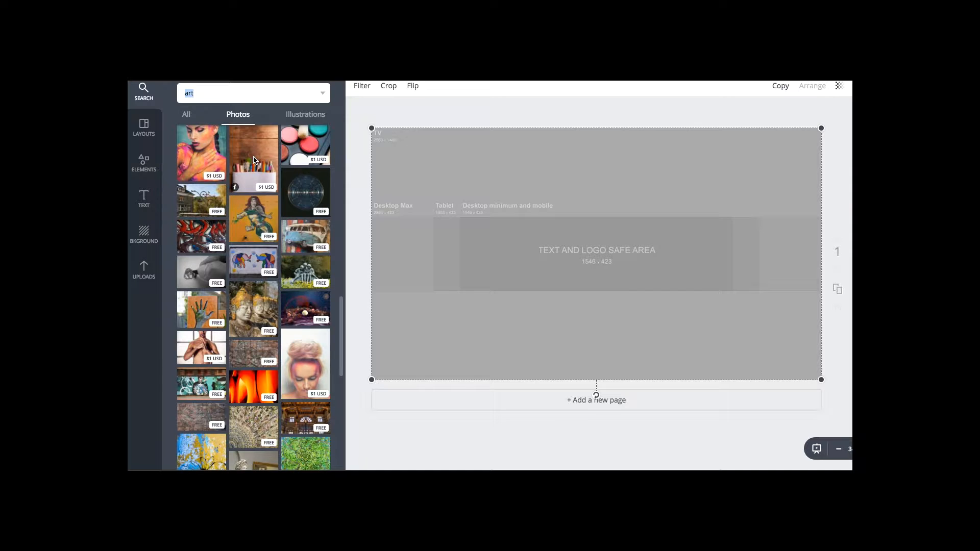
scroll(266, 215, down, 3)
scroll(266, 215, down, 10)
scroll(265, 215, down, 8)
scroll(265, 215, down, 15)
scroll(266, 215, down, 10)
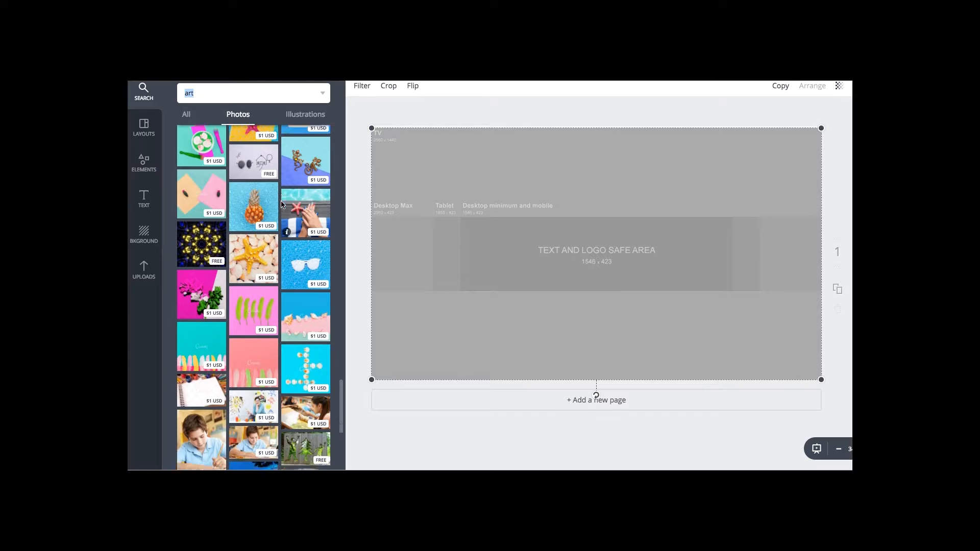
scroll(282, 204, down, 12)
scroll(282, 204, up, 8)
click(243, 116)
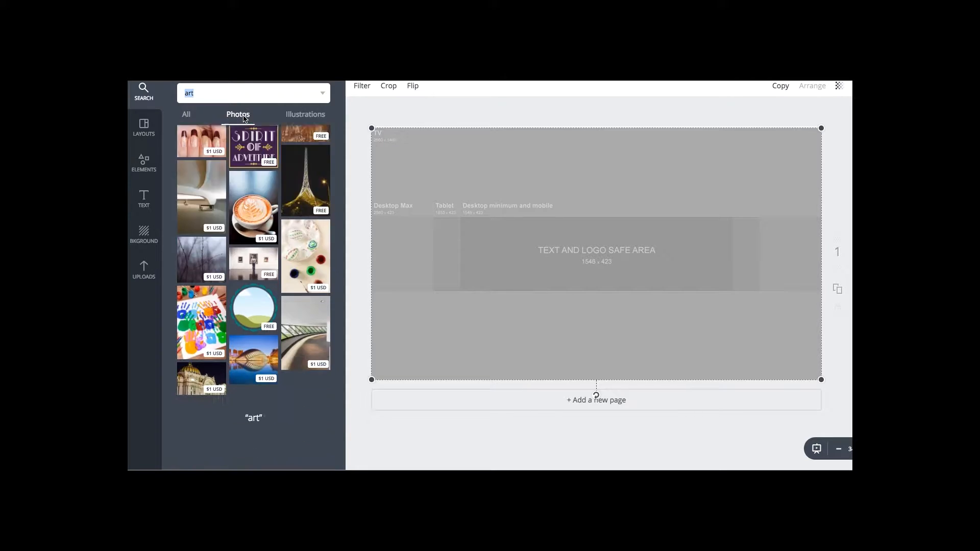
Look through the free and paid background patterns for a suitable channel art backdrop.
click(144, 233)
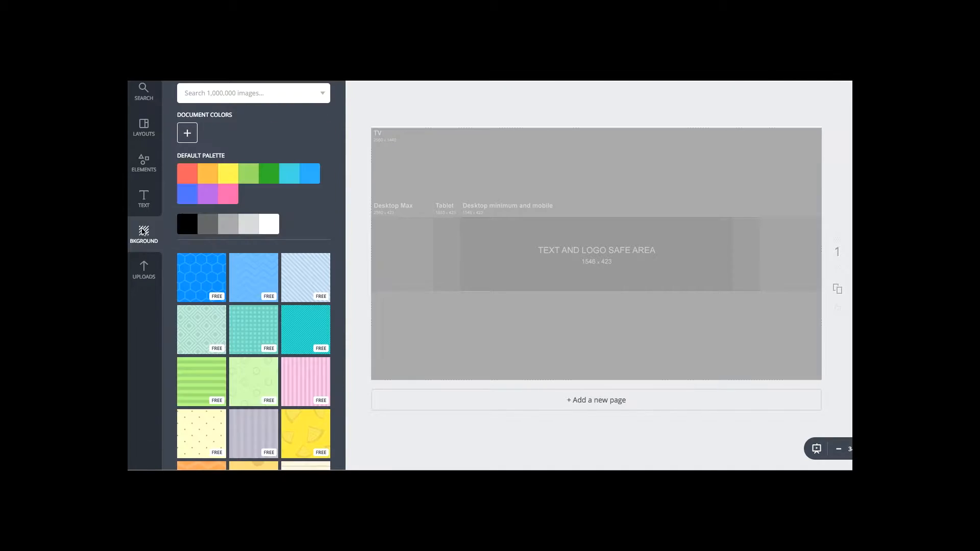
scroll(250, 261, down, 5)
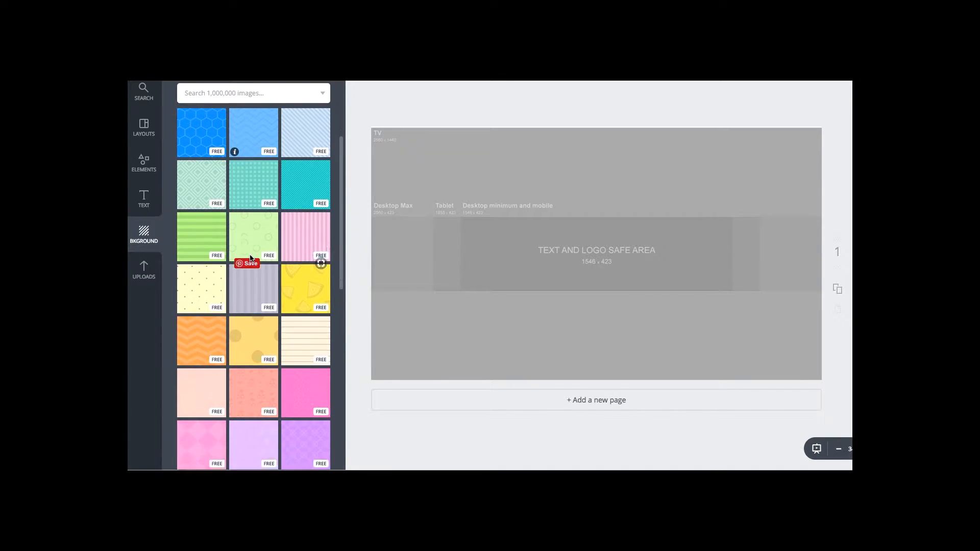
scroll(249, 254, down, 4)
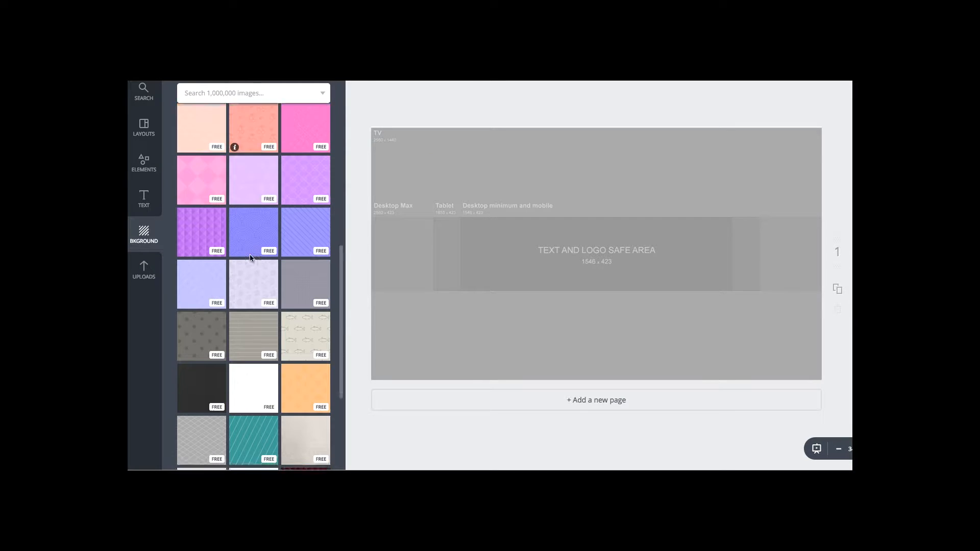
scroll(249, 254, down, 3)
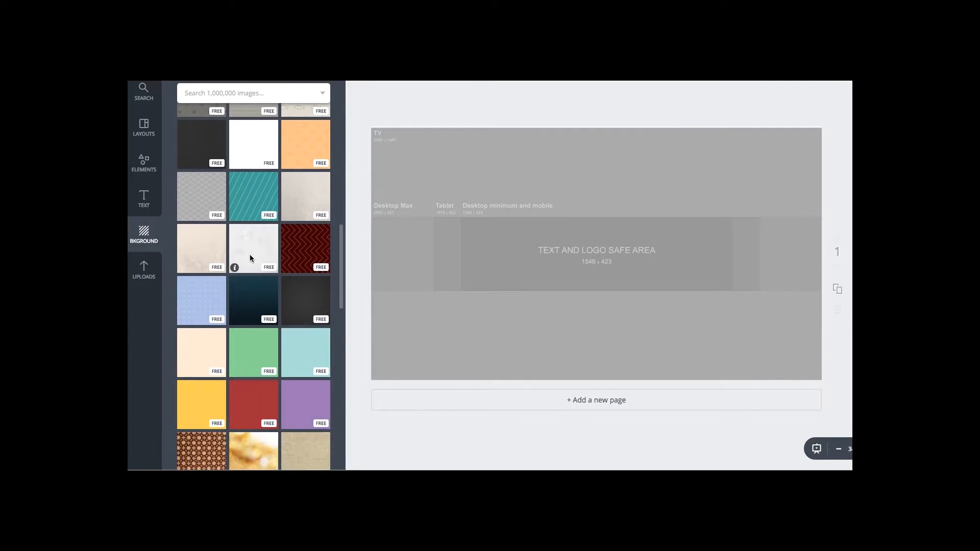
scroll(250, 255, down, 6)
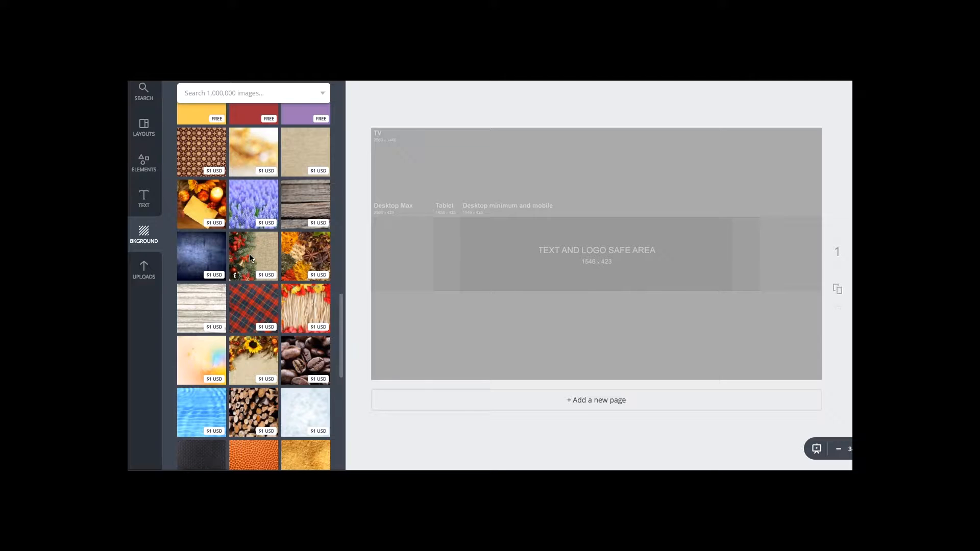
scroll(250, 255, up, 9)
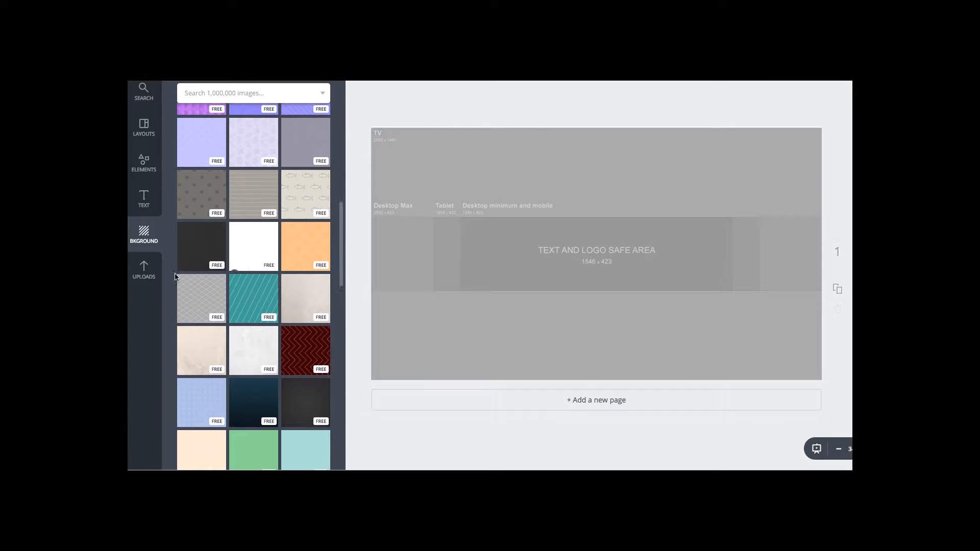
Upload the downloaded outdoor paintbrush photo and add it to the page.
click(144, 271)
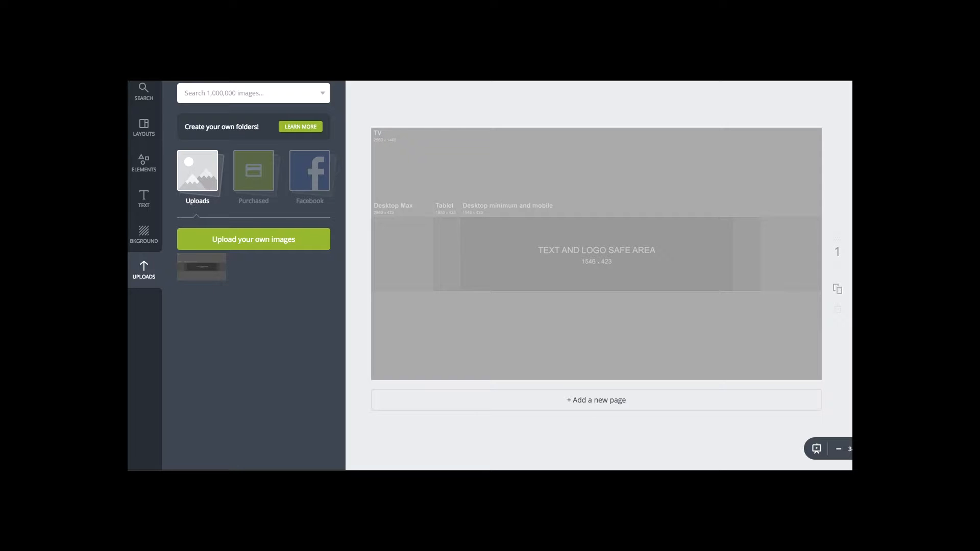
drag(571, 258, 271, 223)
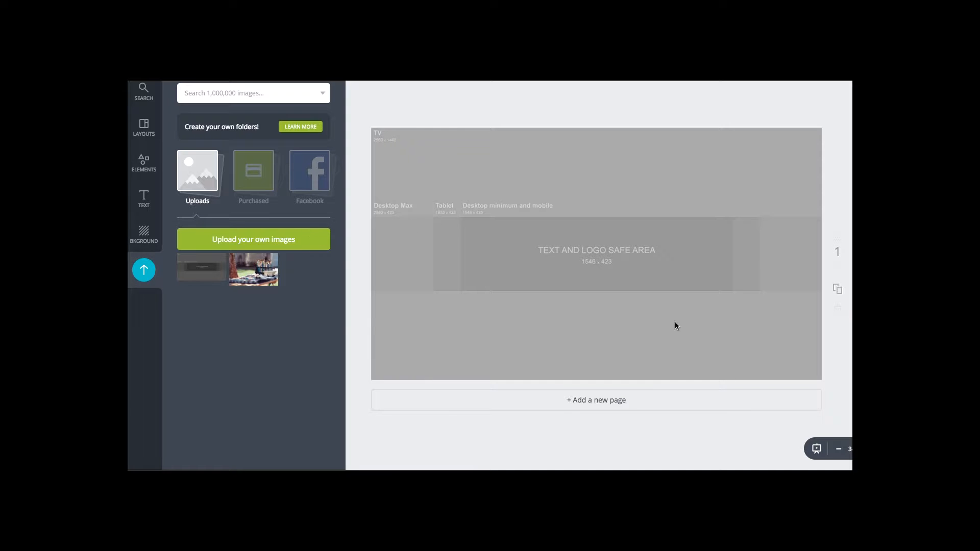
click(263, 271)
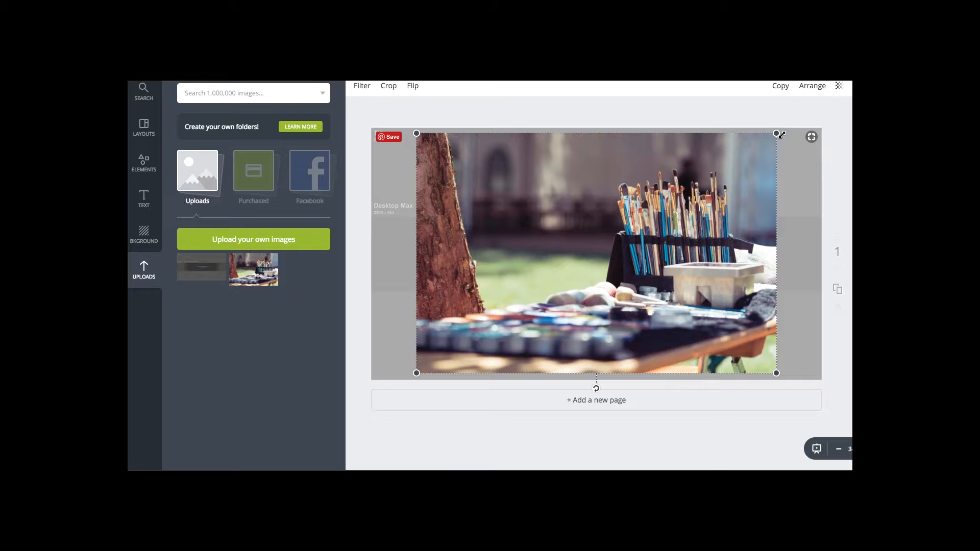
Enlarge the outdoor paintbrush photo to fill the whole page and place it behind the semi-transparent template.
drag(777, 133, 816, 115)
mouse_move(728, 183)
mouse_down()
mouse_move(711, 201)
mouse_move(713, 184)
mouse_up()
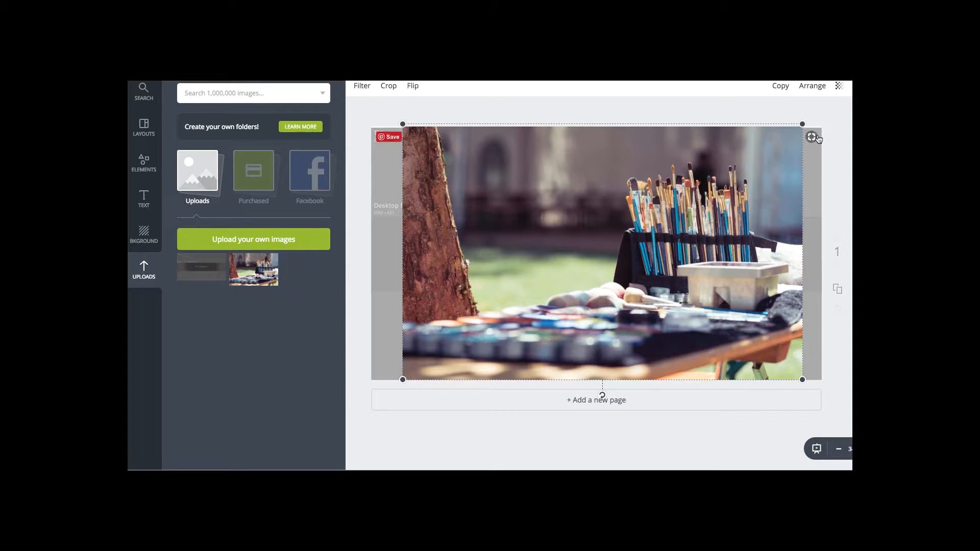
drag(803, 124, 823, 124)
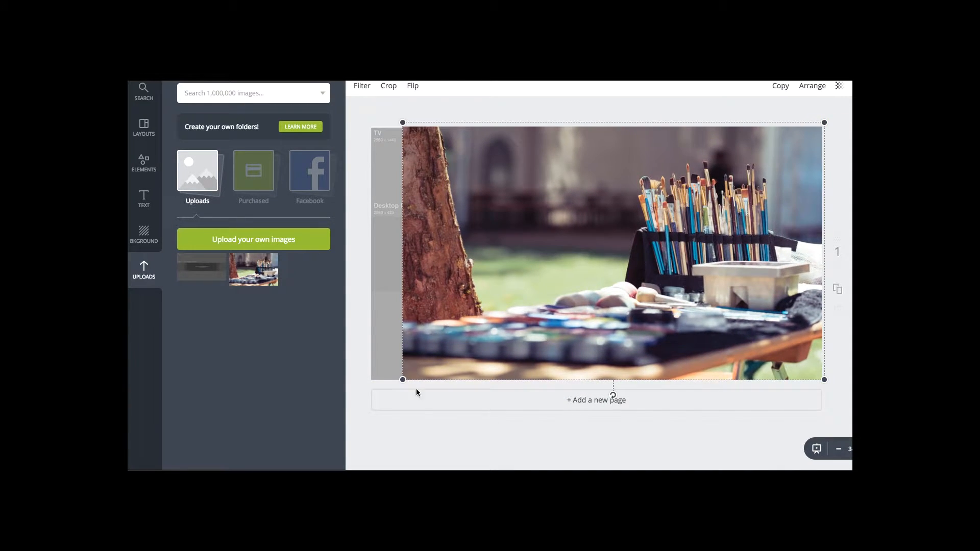
drag(402, 380, 361, 382)
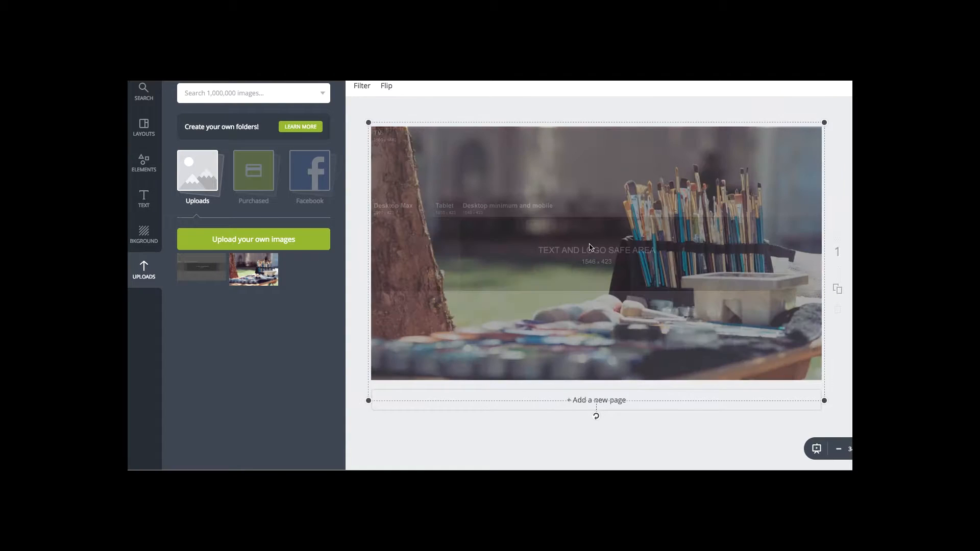
Duplicate the page and delete the duplicate.
click(837, 289)
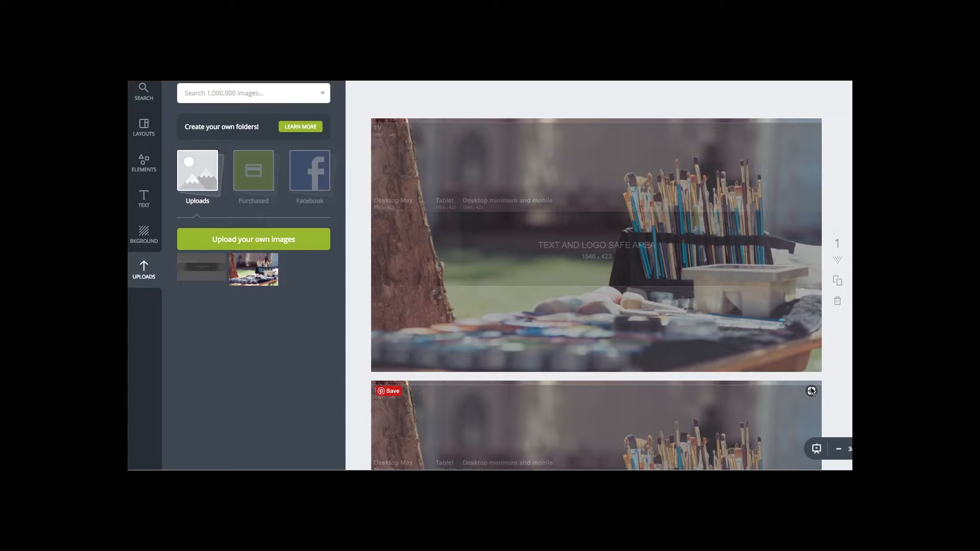
click(782, 406)
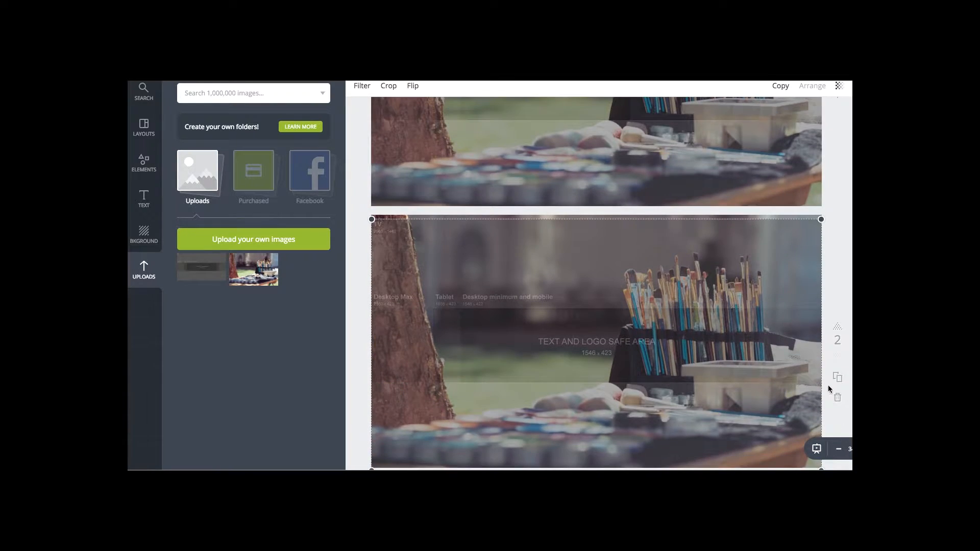
click(839, 397)
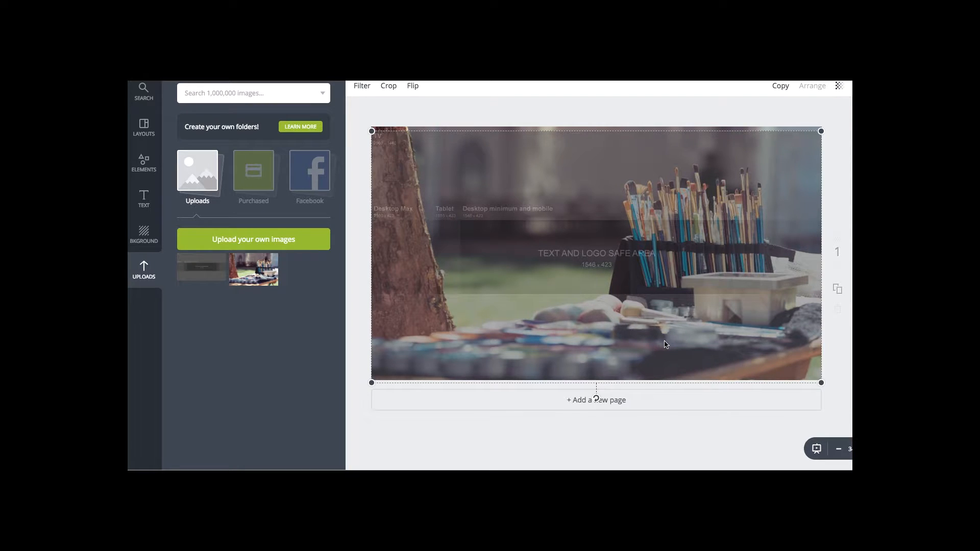
Realign the template overlay with the page edges over the paintbrush photo.
drag(665, 344, 669, 340)
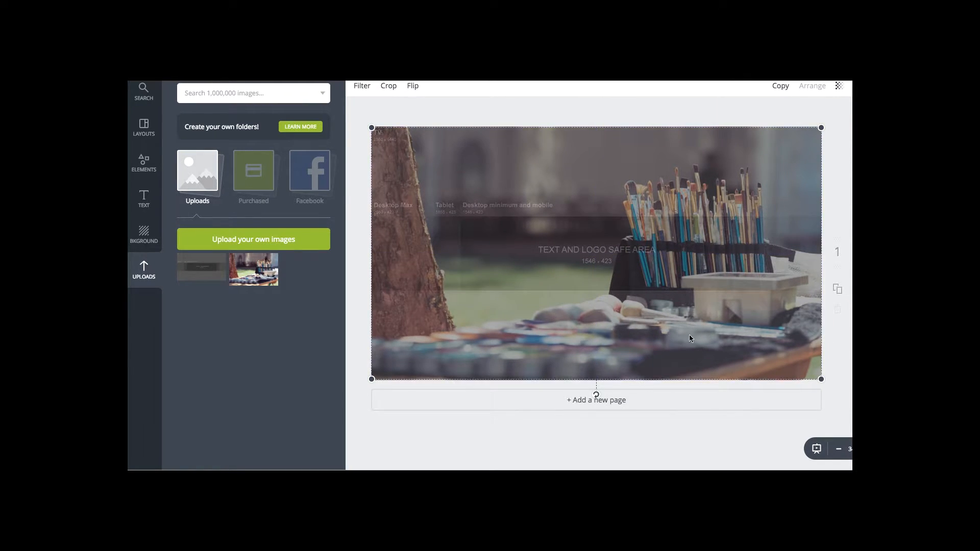
Browse the free illustrations and shapes available in the elements library.
click(141, 201)
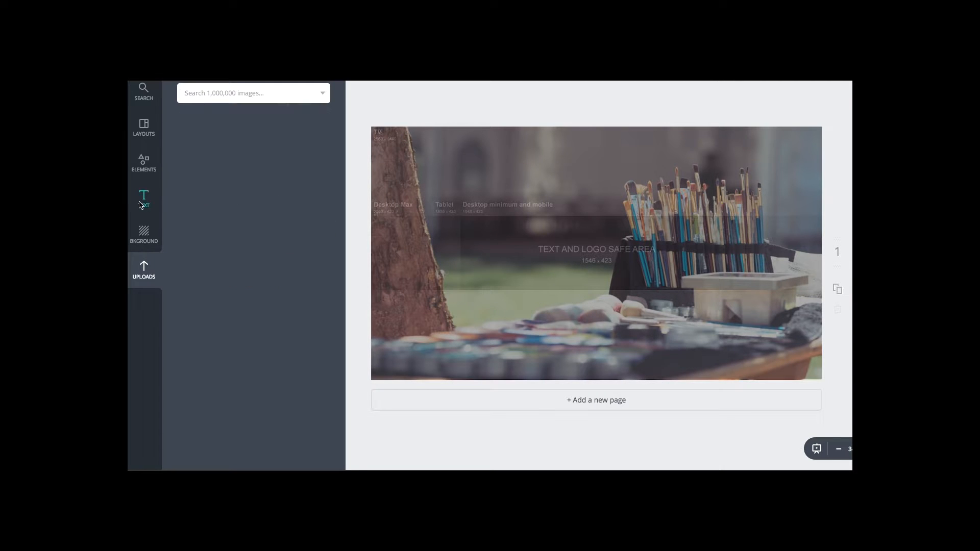
click(145, 163)
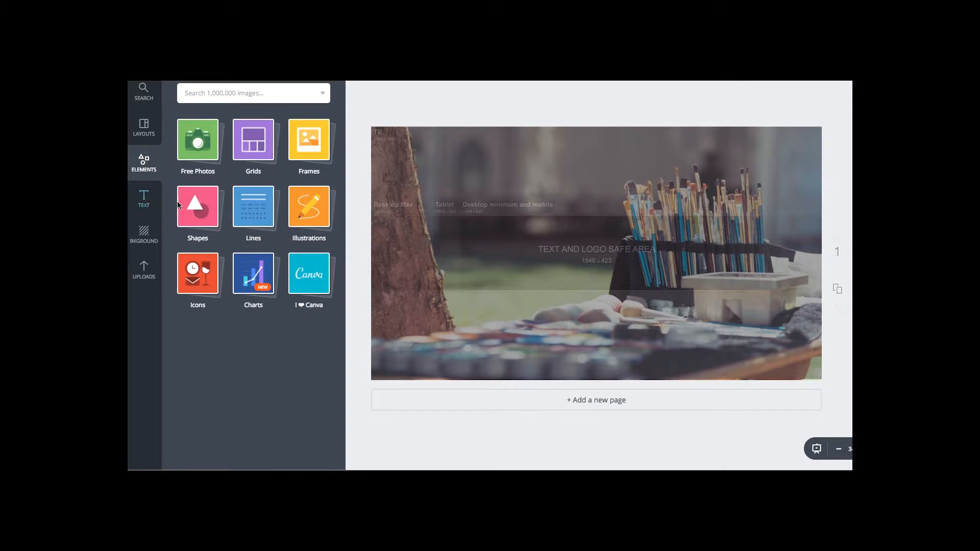
click(309, 218)
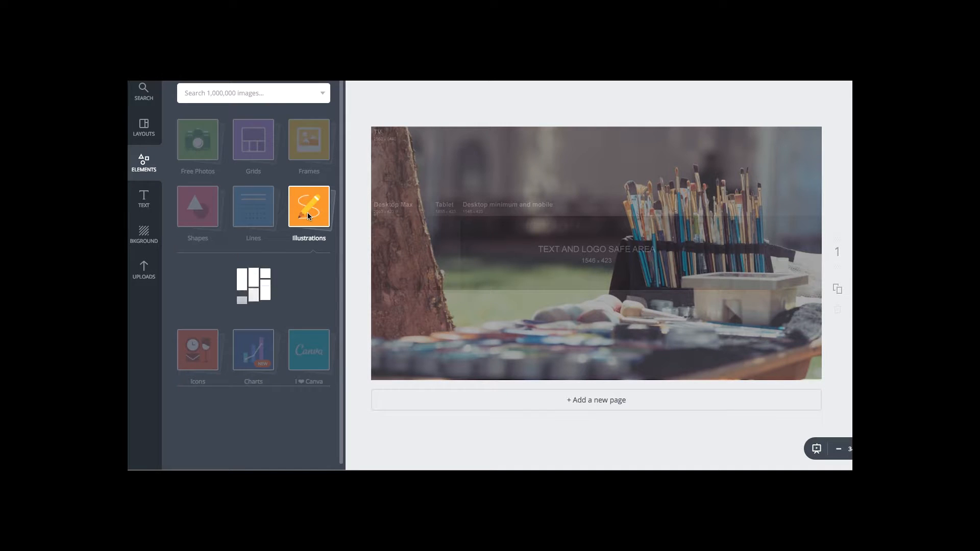
scroll(307, 214, down, 10)
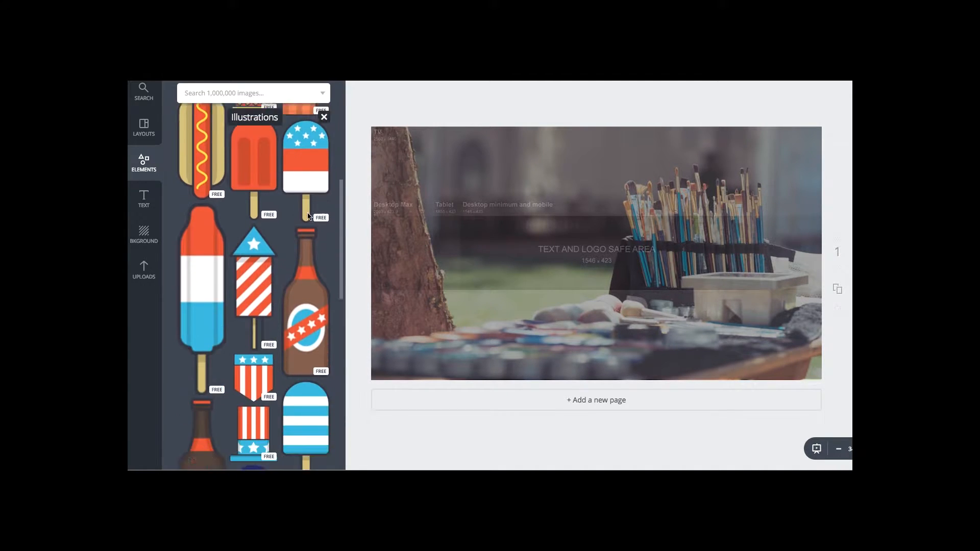
scroll(308, 217, down, 5)
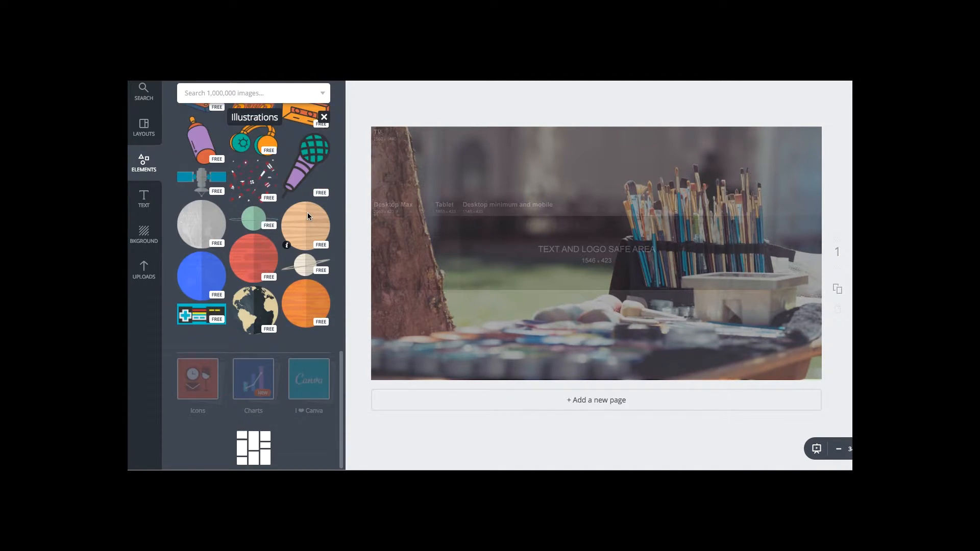
scroll(307, 214, up, 15)
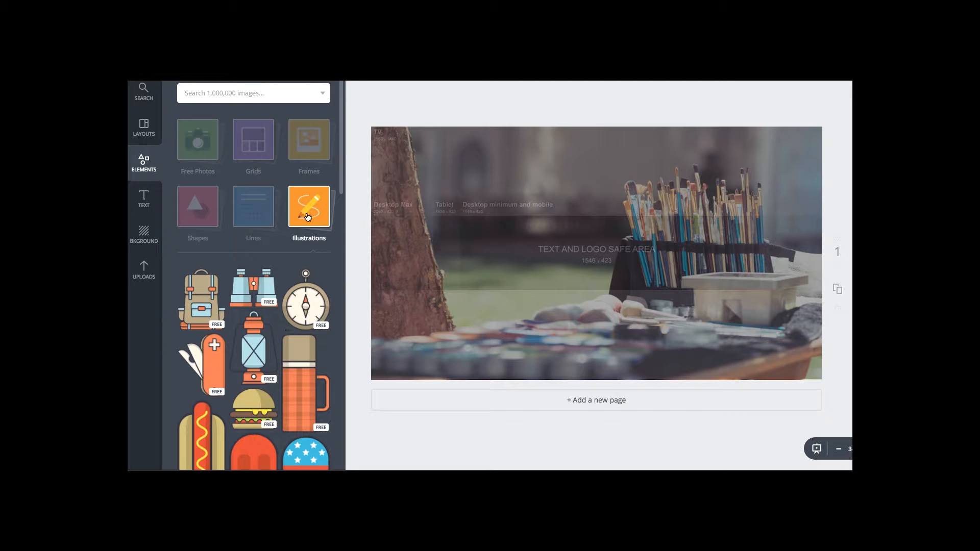
click(189, 209)
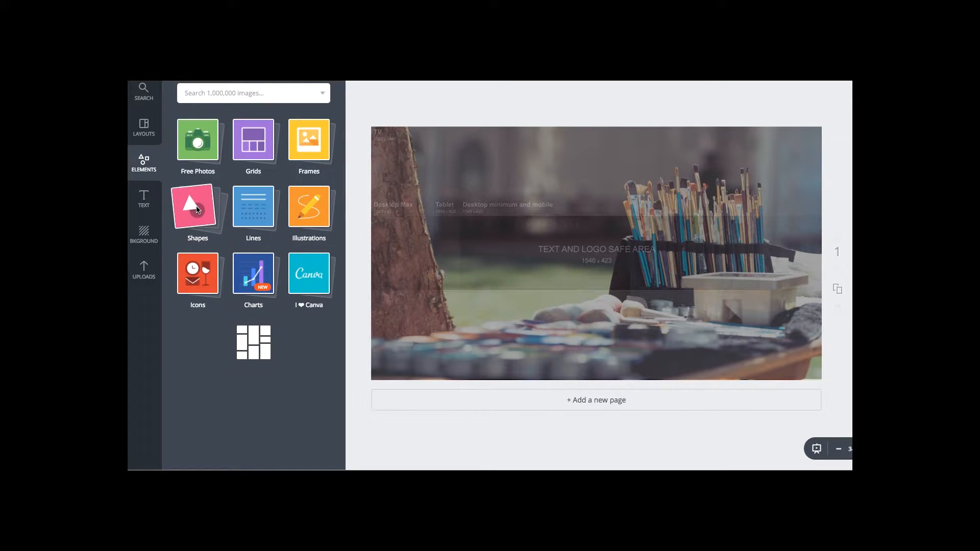
click(198, 209)
scroll(252, 209, down, 20)
scroll(252, 209, down, 20)
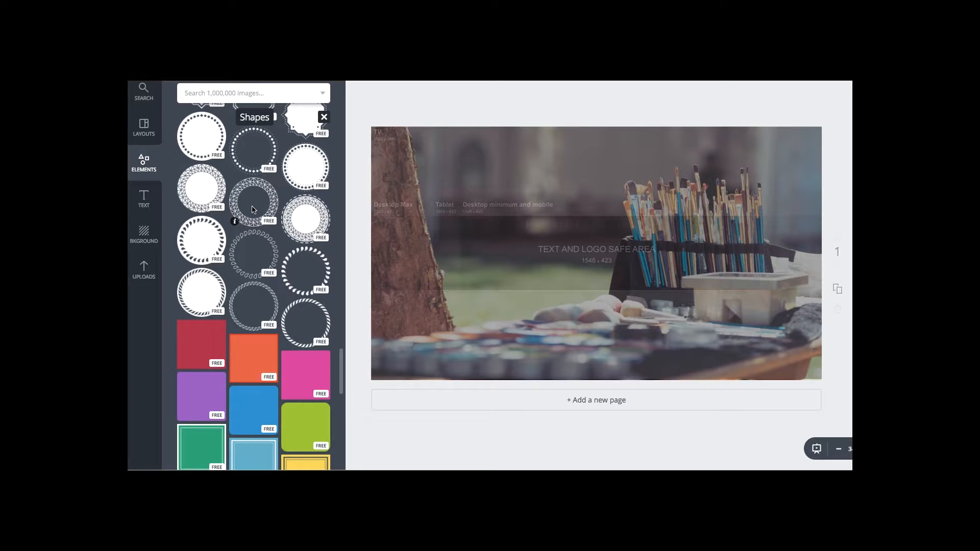
scroll(252, 210, down, 15)
scroll(253, 208, down, 15)
scroll(253, 209, down, 15)
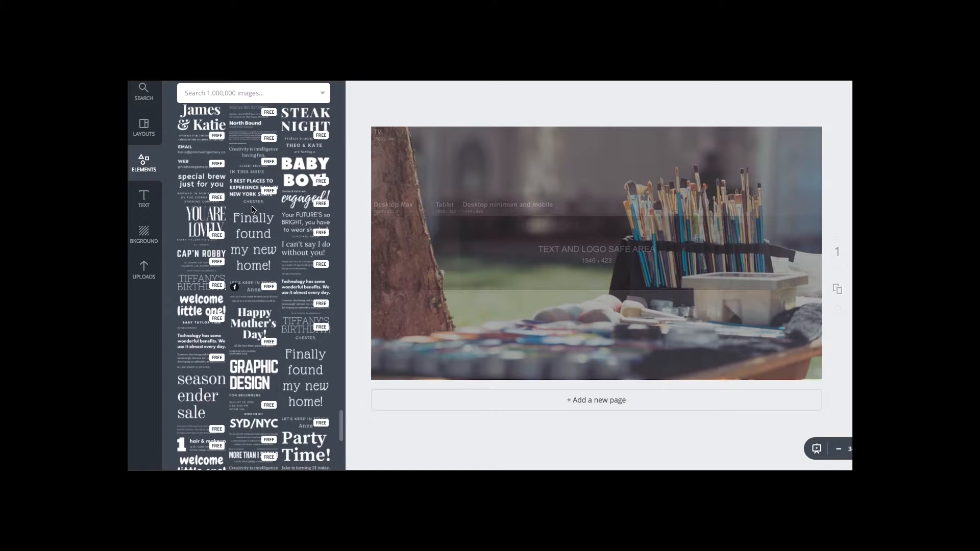
scroll(252, 210, down, 8)
scroll(252, 210, up, 20)
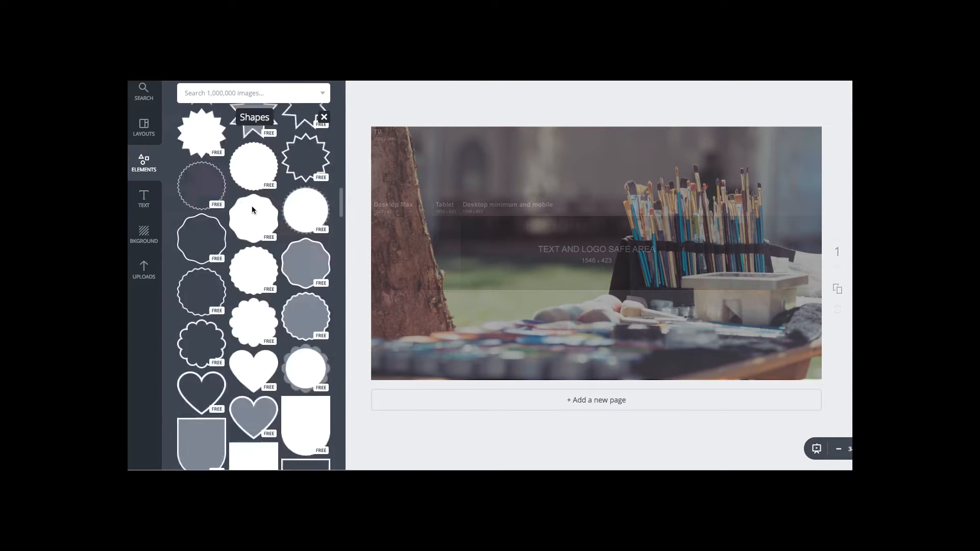
scroll(252, 209, up, 10)
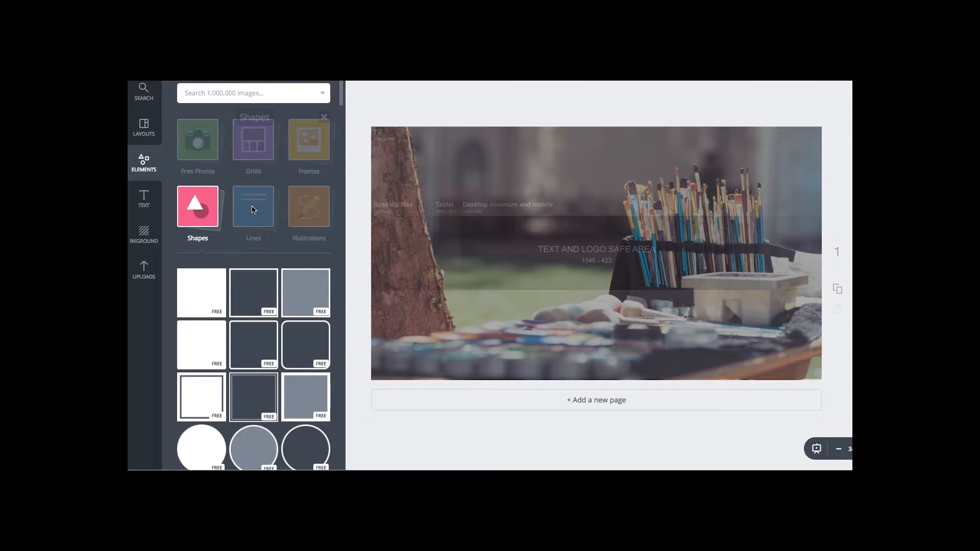
Add the "Ice Cream Party" text template to the page, place it inside the safe area beside the brushes and resize it slightly.
click(144, 200)
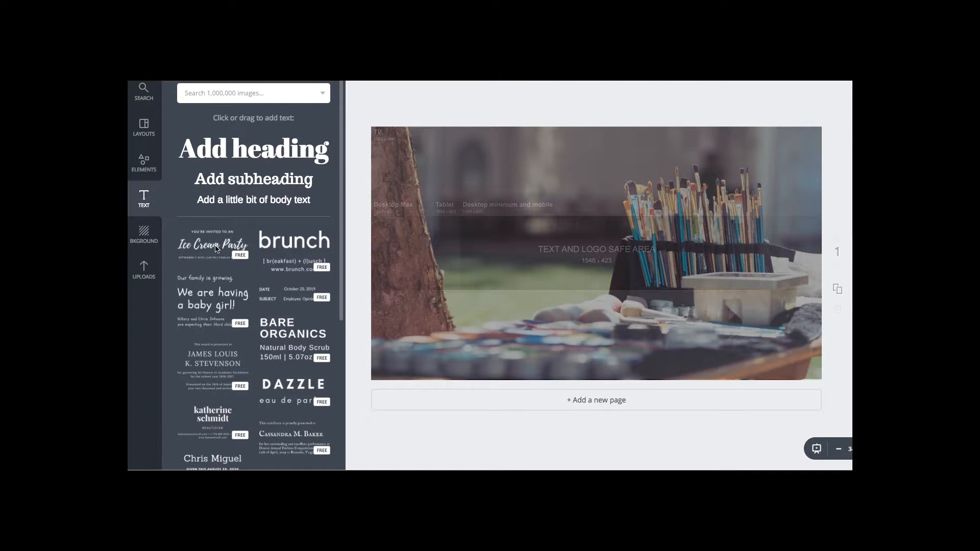
click(245, 250)
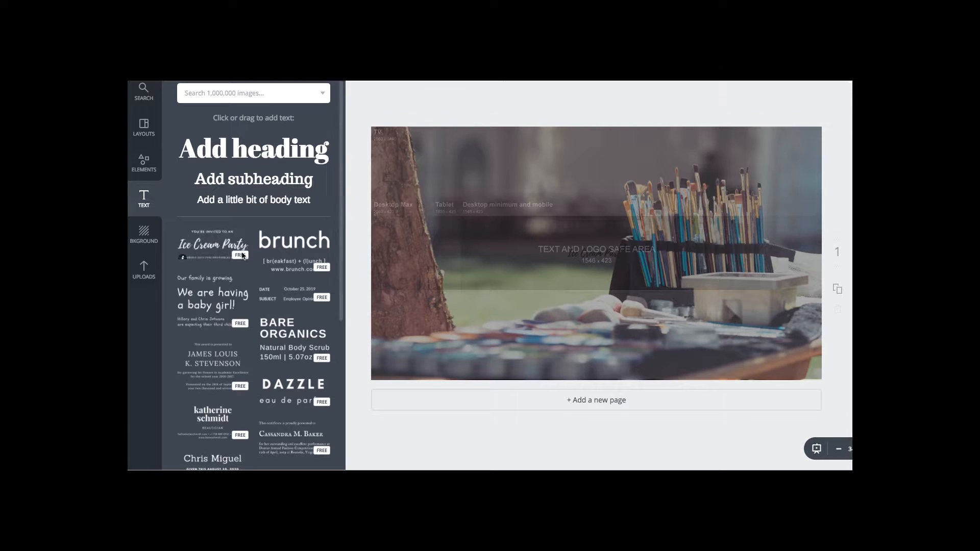
drag(225, 246, 632, 225)
drag(585, 250, 560, 259)
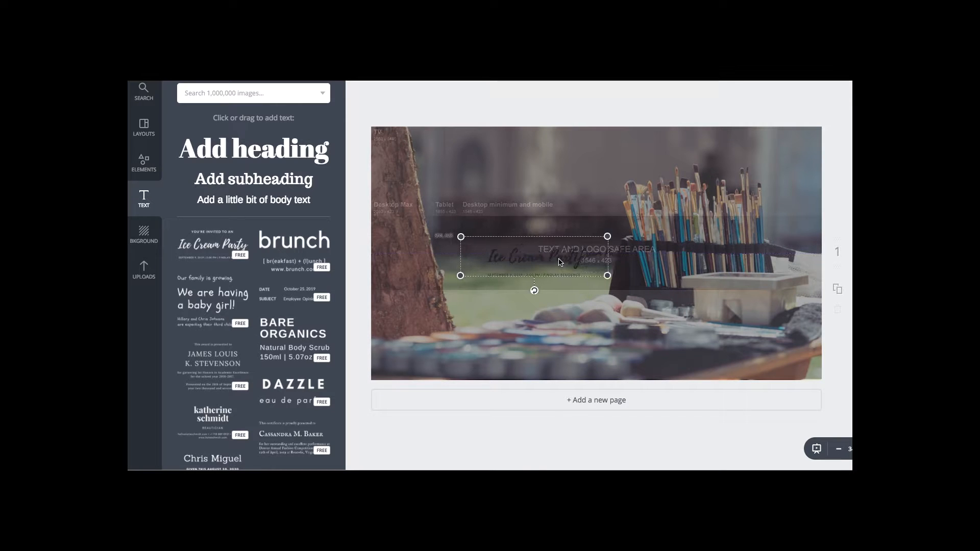
drag(606, 234, 559, 252)
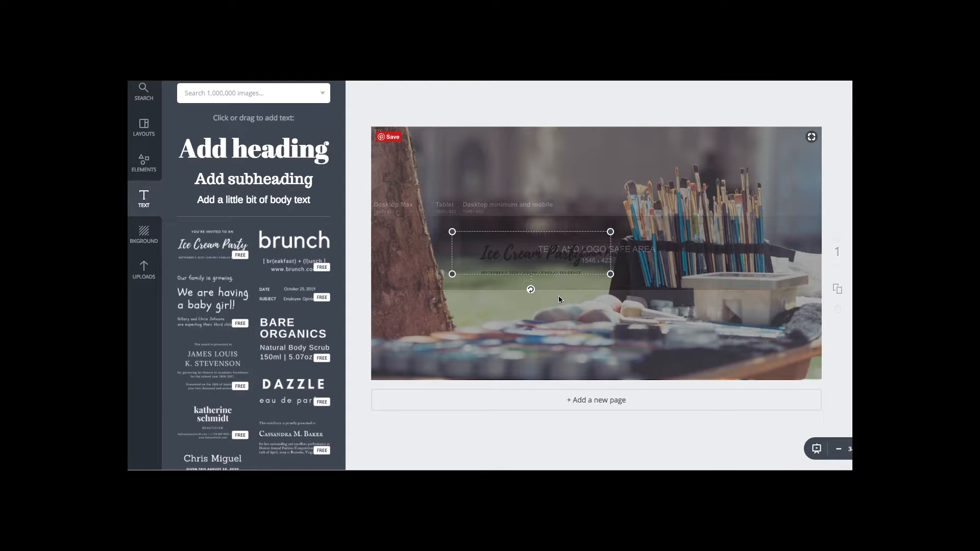
click(593, 318)
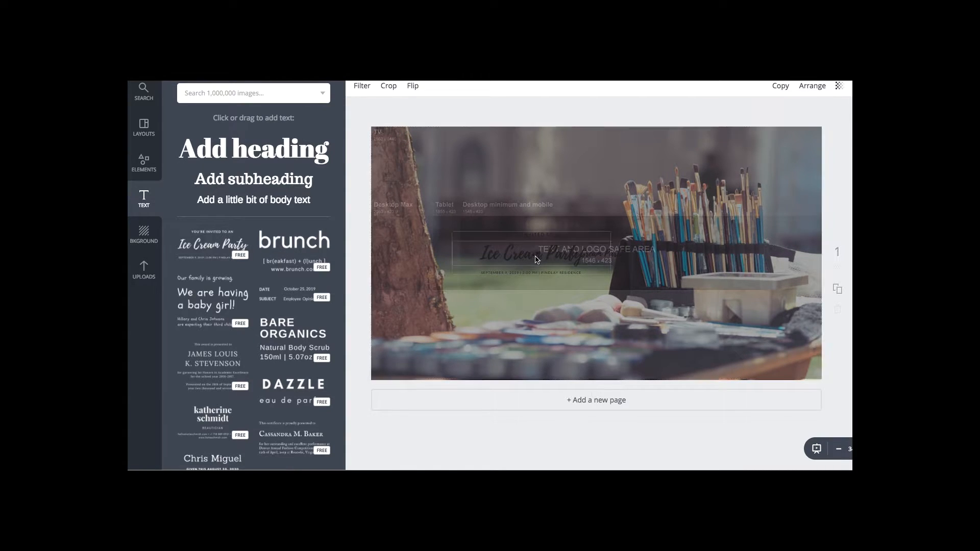
Set the colour of the whole "Ice Cream Party" text group to white.
click(536, 260)
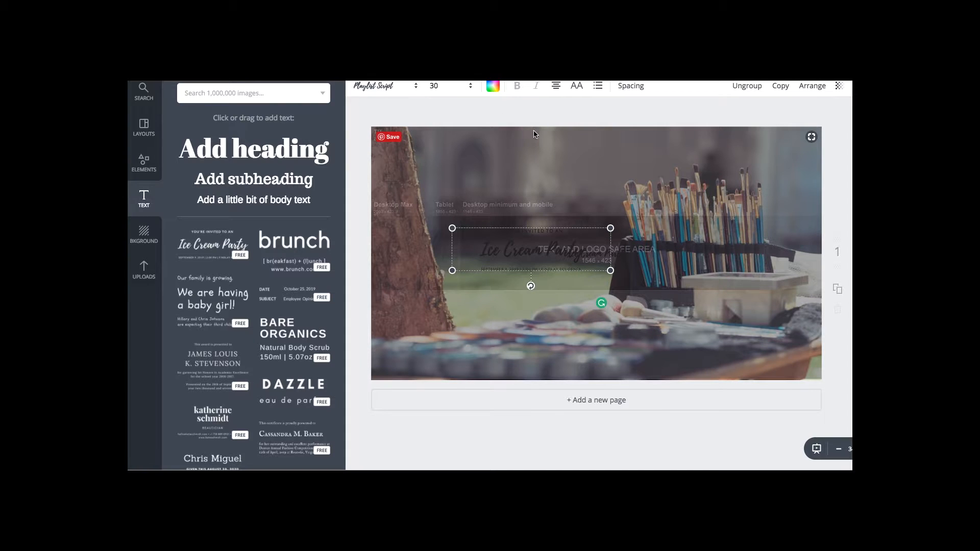
click(493, 86)
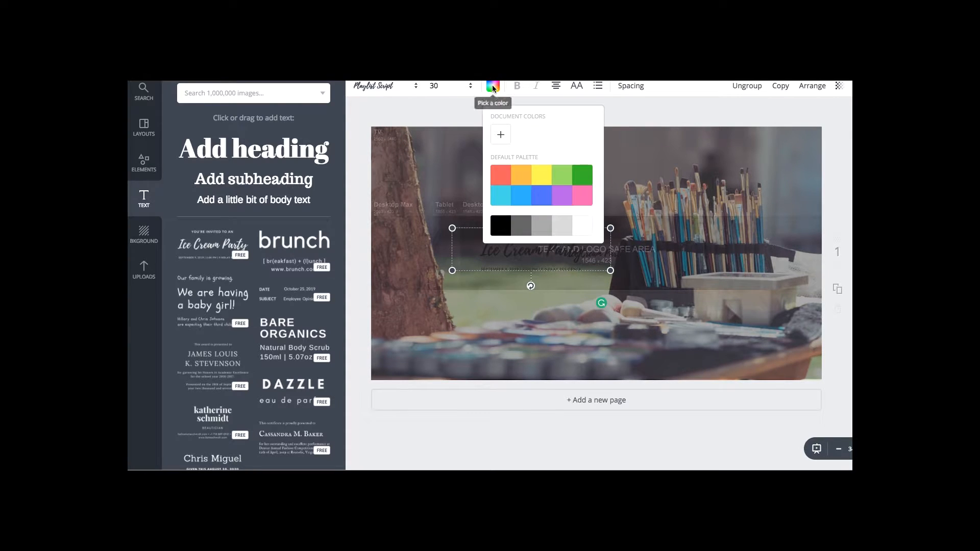
click(583, 226)
Replace the "Ice Cream Party" heading with "By" followed by the designer's first name.
click(483, 258)
triple_click(512, 255)
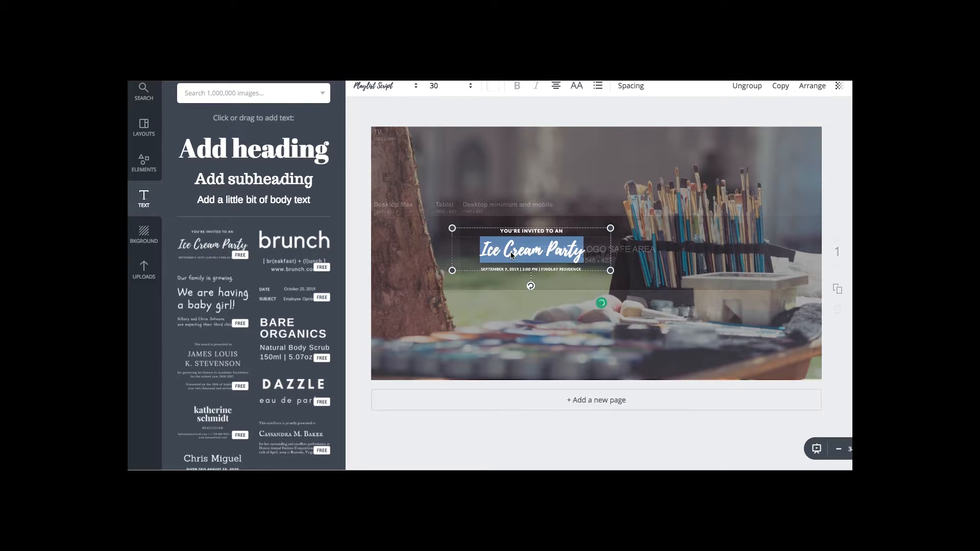
text(ByB)
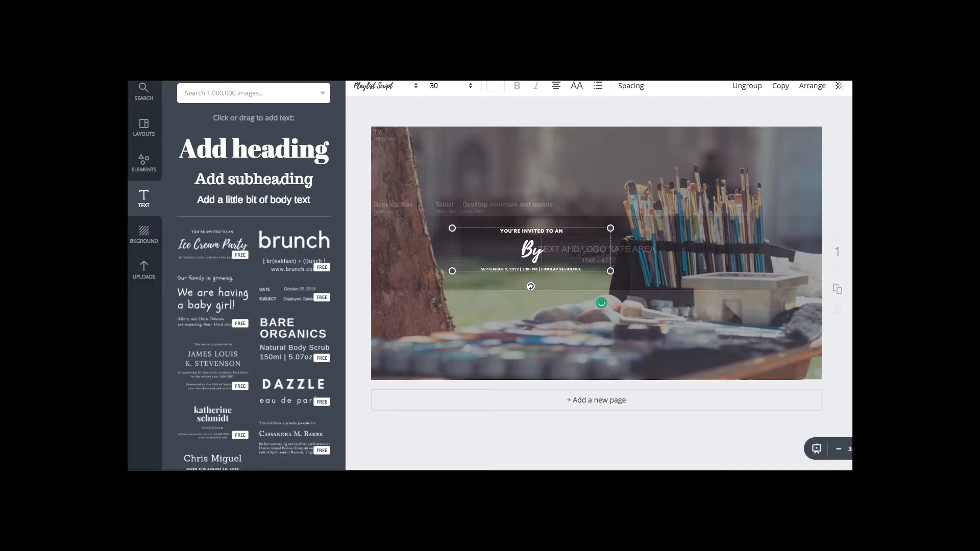
key(BackSpace)
key(BackSpace)
key(BackSpace)
text(by)
key(BackSpace)
key(BackSpace)
text(By B)
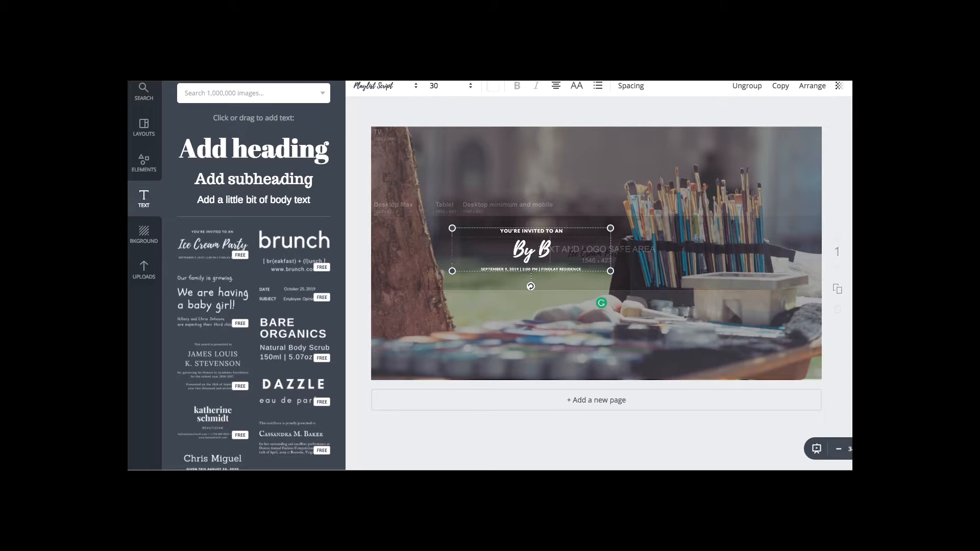
text(eck)
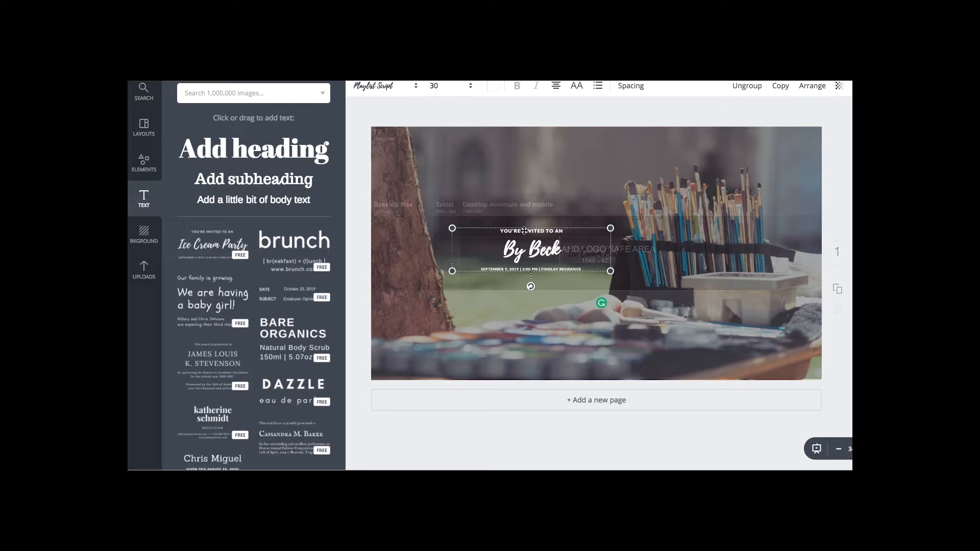
Replace the line above the heading with "surface pattern designer & illustrator" and the line below it with "VIDEOS EVERY MONDAY".
triple_click(524, 232)
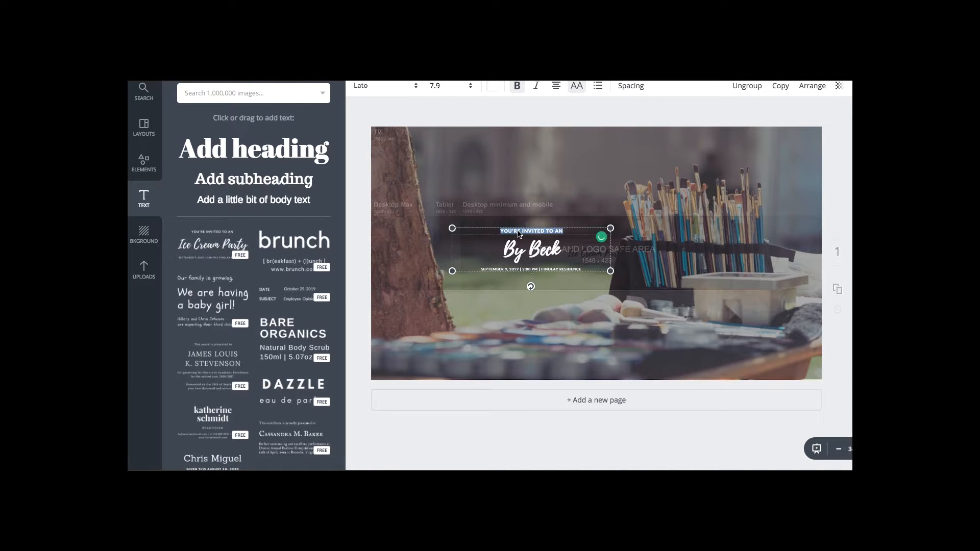
text(surface pattern designer & illustrato)
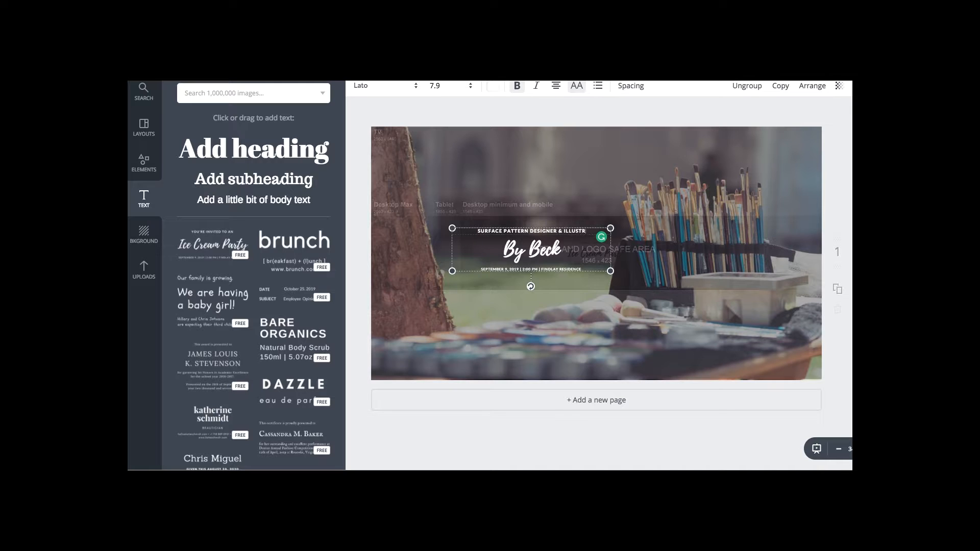
text(r)
click(500, 272)
triple_click(503, 272)
text(VIDEOS EVE)
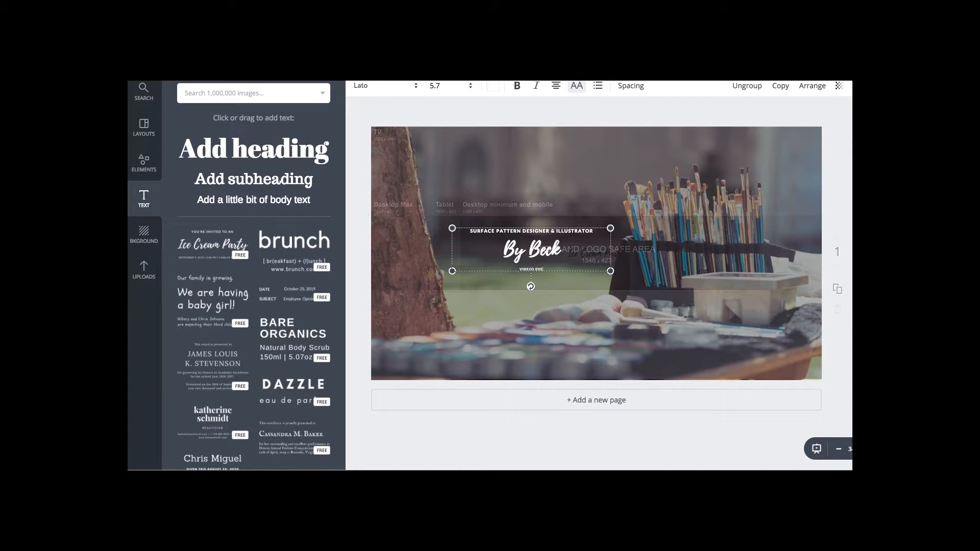
text(RY MONDAY)
Set the font size of the "VIDEOS EVERY MONDAY" line to 8.
triple_click(529, 272)
click(471, 87)
click(471, 87)
click(471, 86)
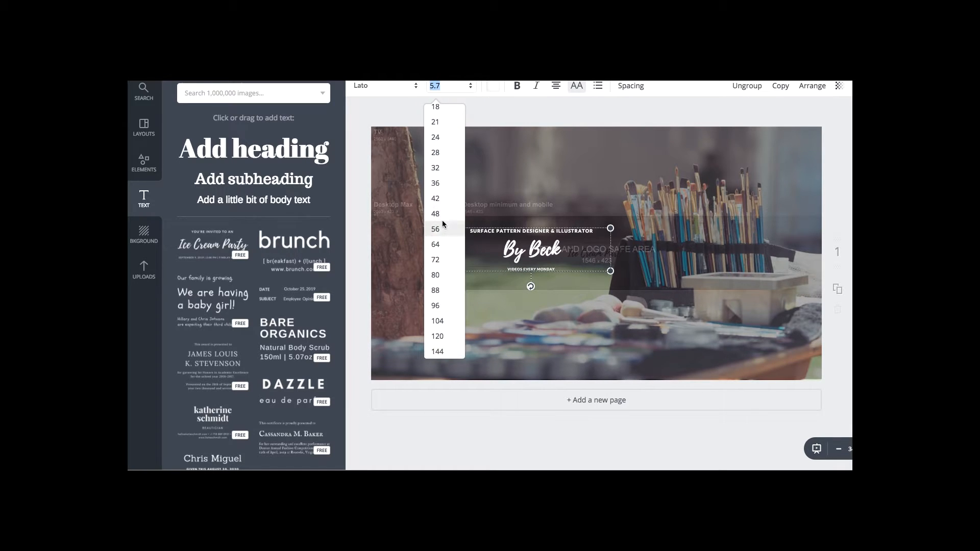
scroll(446, 110, up, 1)
scroll(444, 115, up, 2)
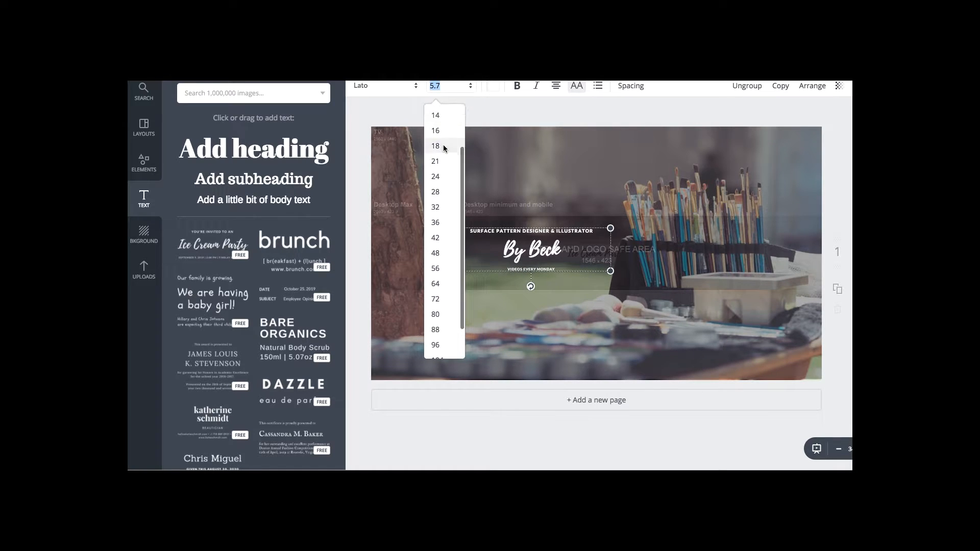
click(443, 134)
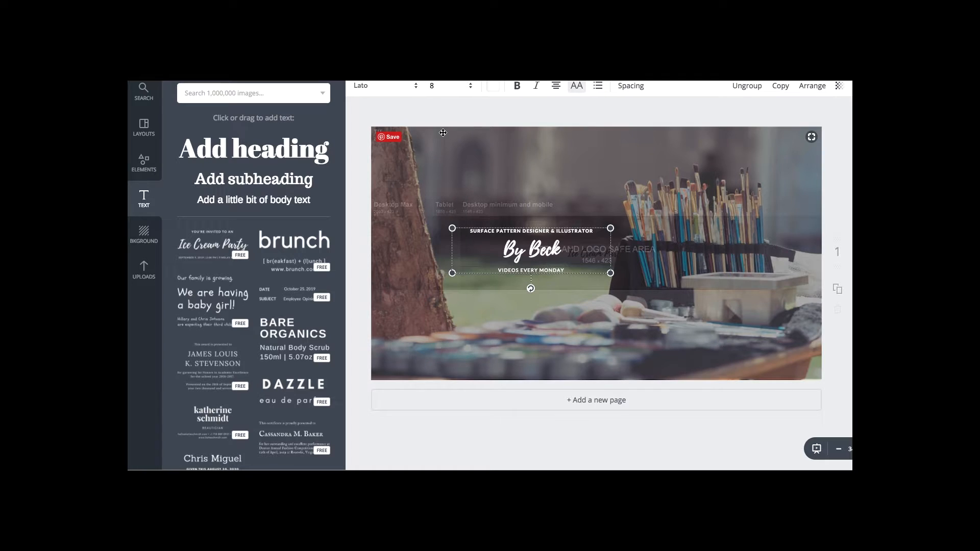
Set the script heading's font size to 36 and enlarge the whole text group slightly within the safe area.
double_click(534, 250)
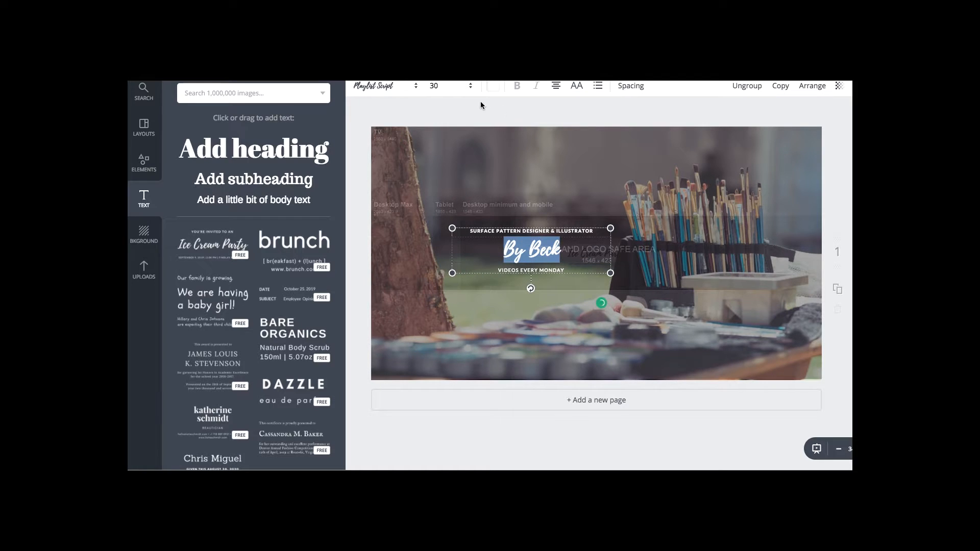
click(433, 87)
key(Up)
key(Up)
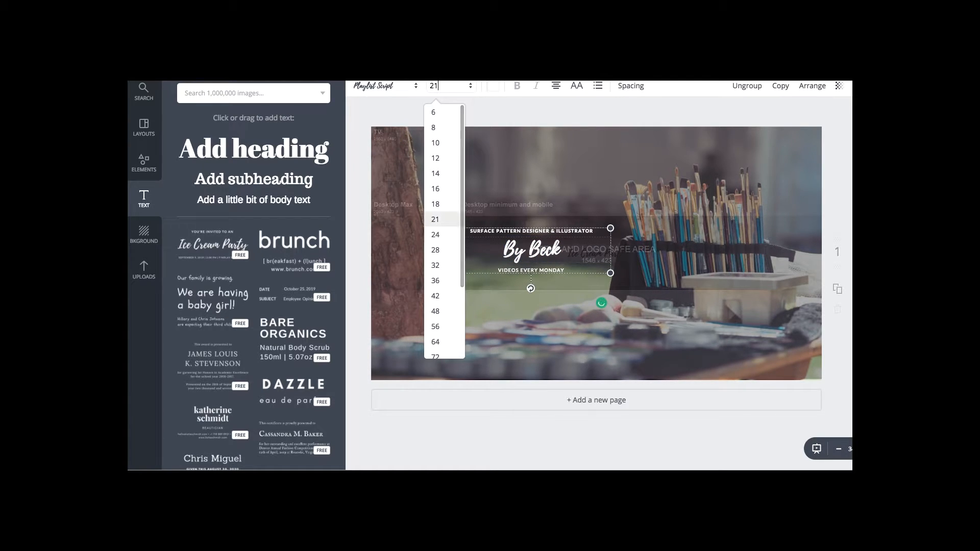
key(Down)
key(Down)
key(Down)
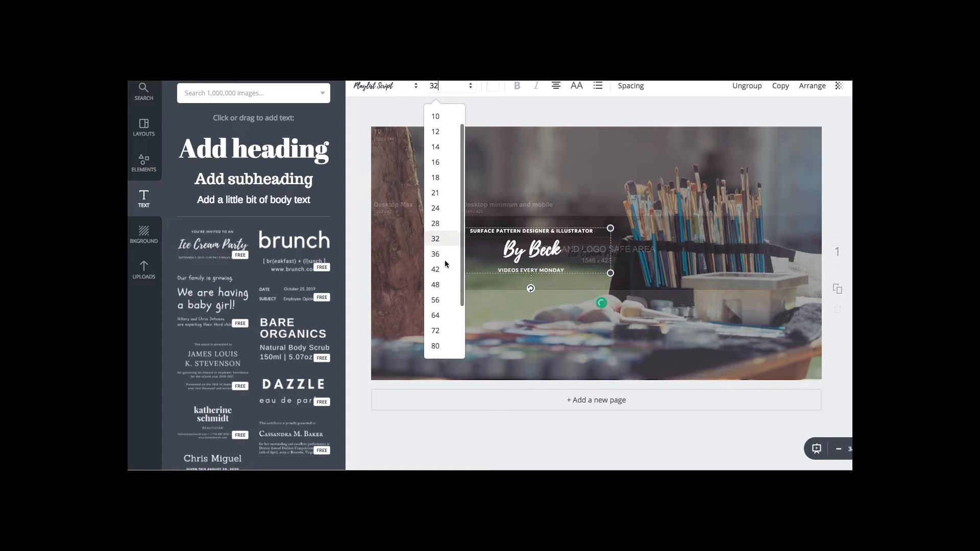
click(441, 232)
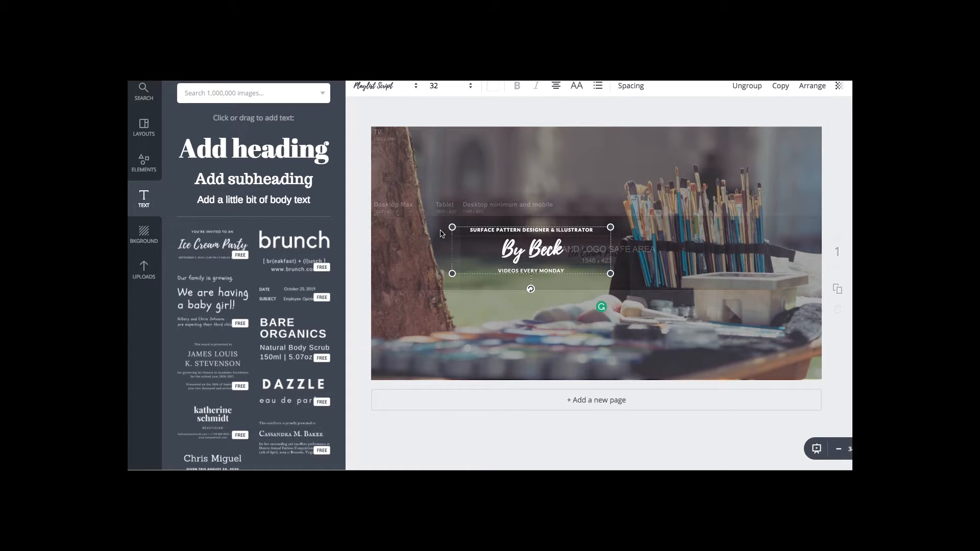
click(439, 88)
click(438, 243)
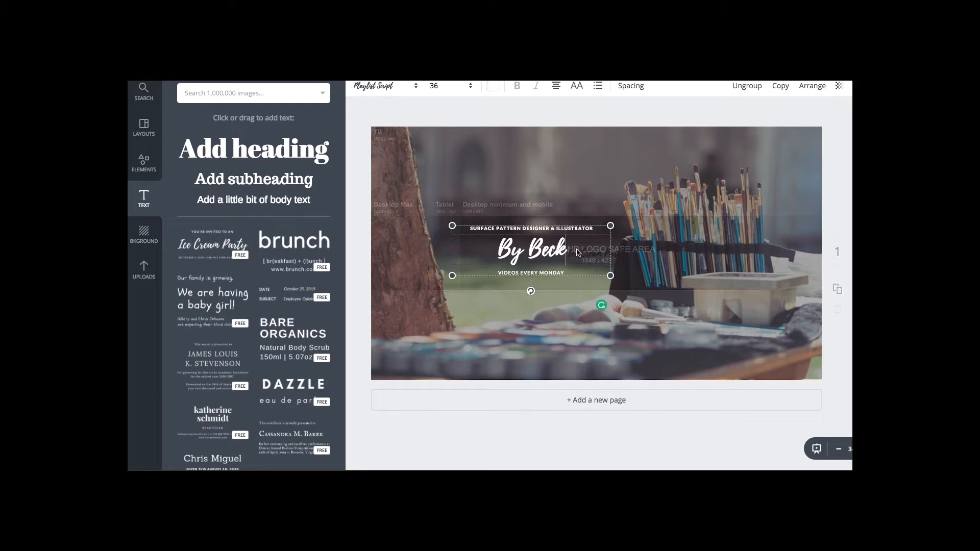
click(559, 231)
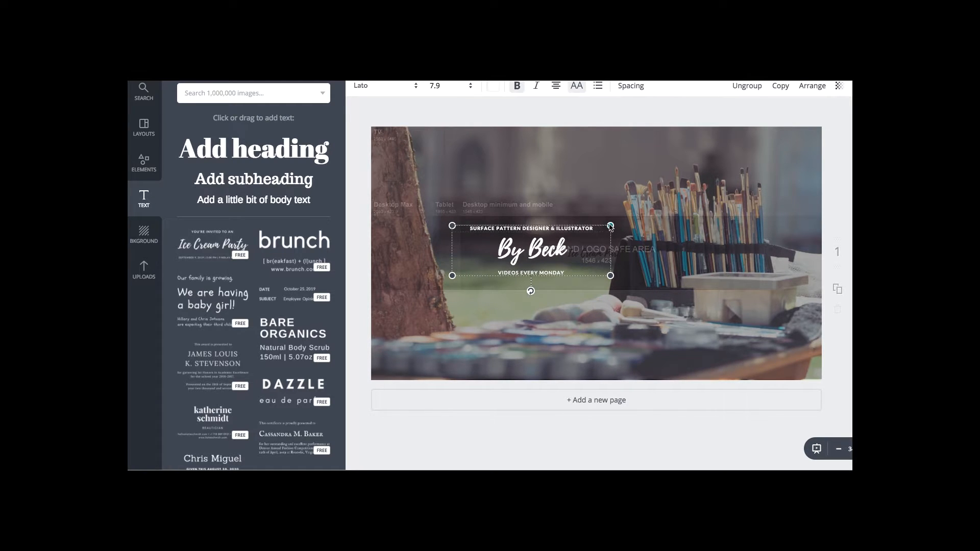
drag(611, 276, 629, 282)
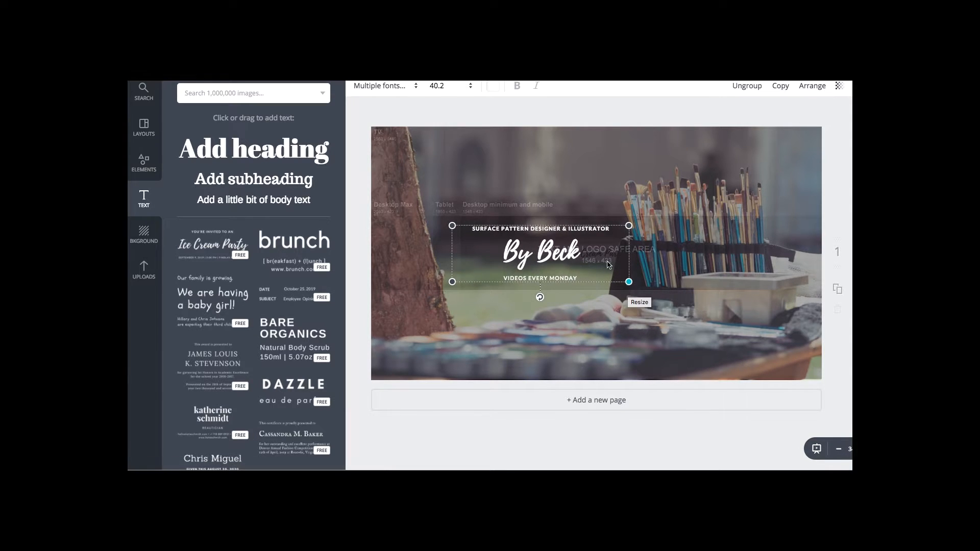
Nudge the text group slightly down and to the left within the safe area.
drag(571, 232, 565, 236)
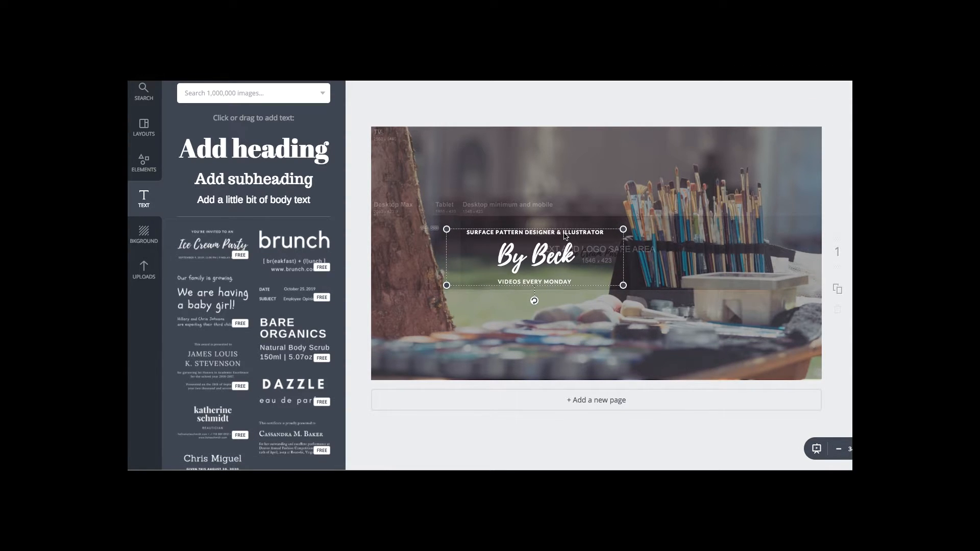
Bring the YouTube template in front of the text, send it back behind, and undo a trial downward move of it.
click(784, 151)
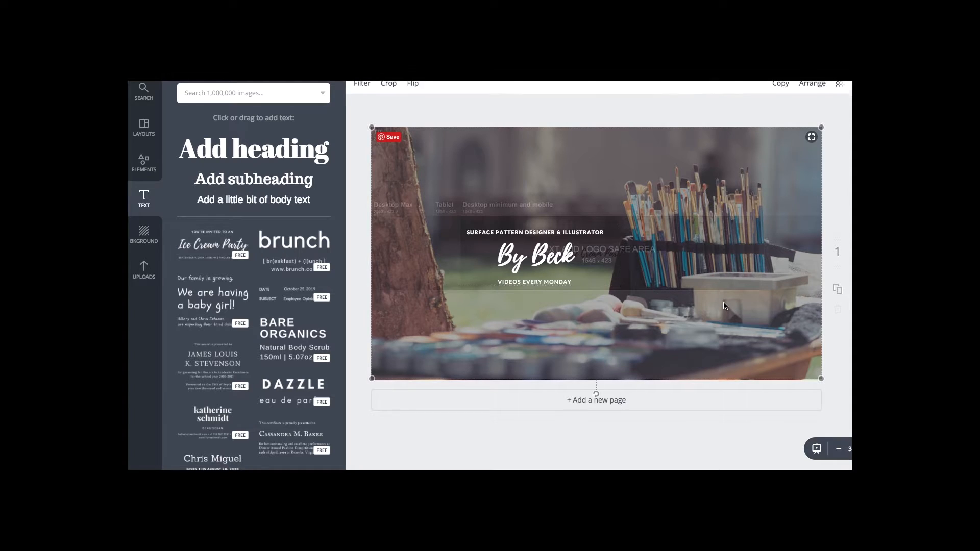
right_click(785, 150)
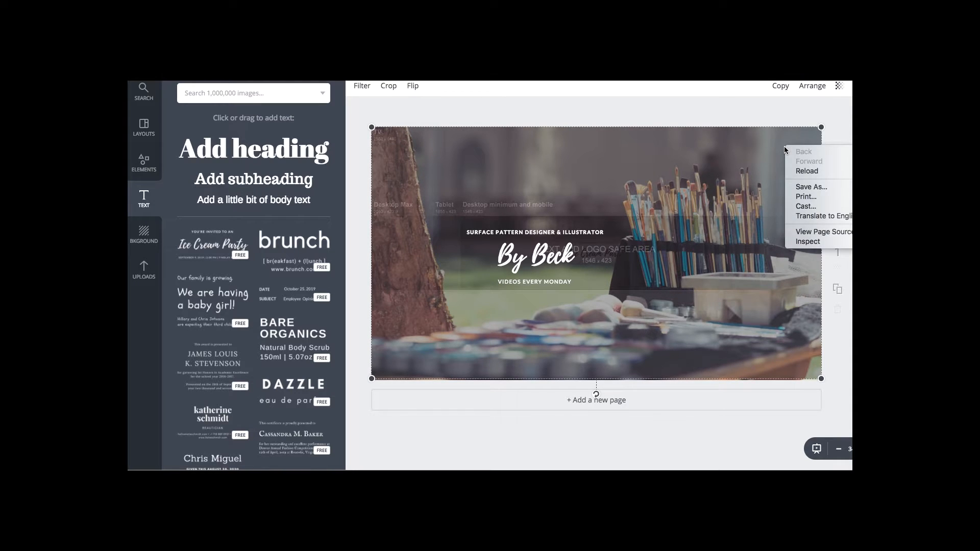
click(738, 119)
click(817, 88)
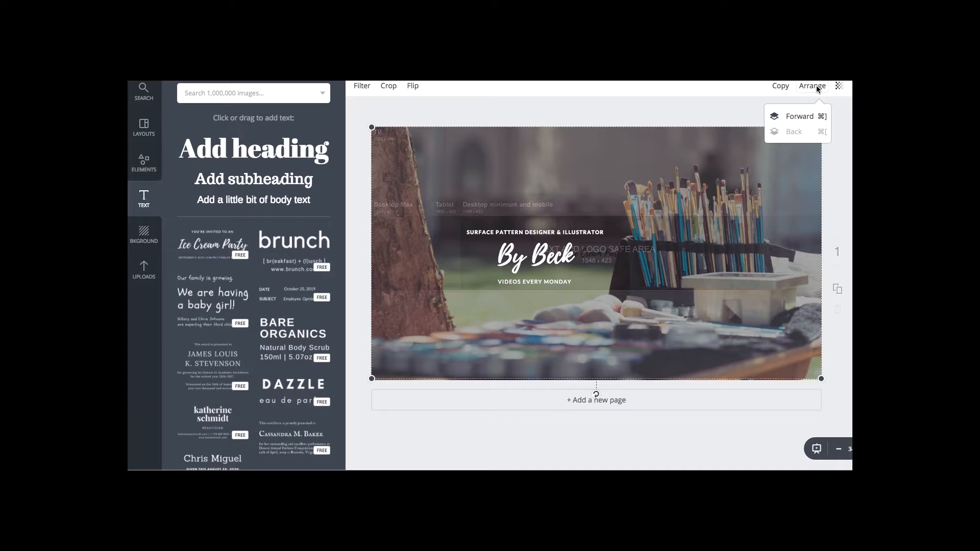
click(802, 116)
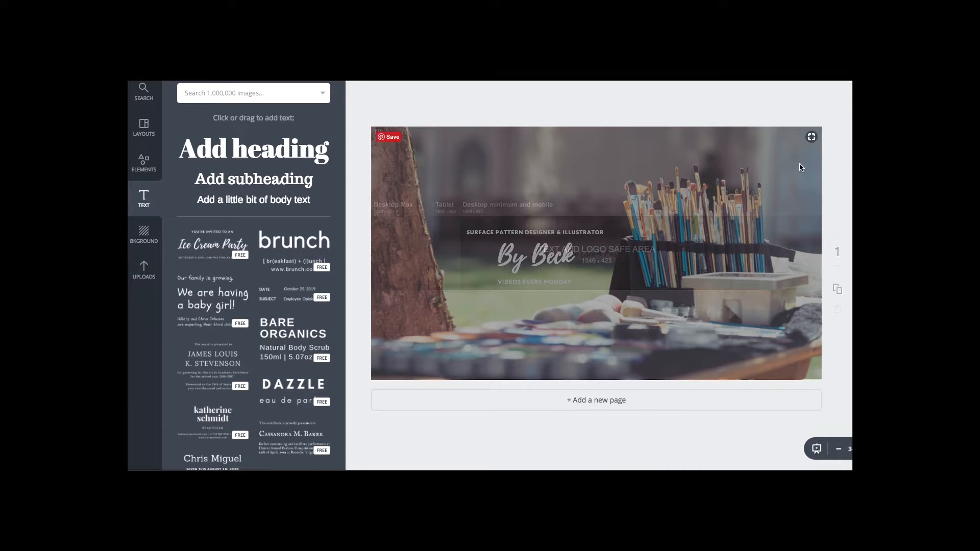
click(812, 87)
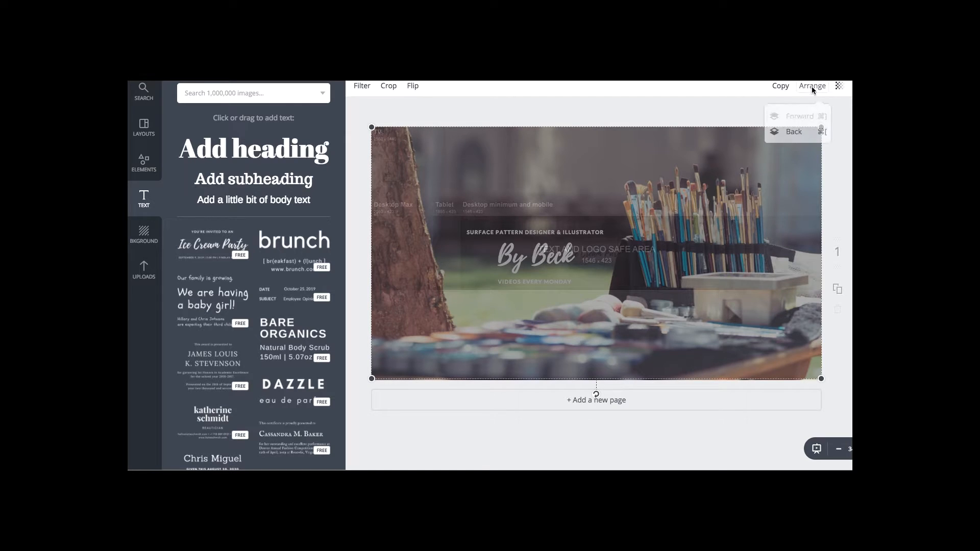
click(807, 131)
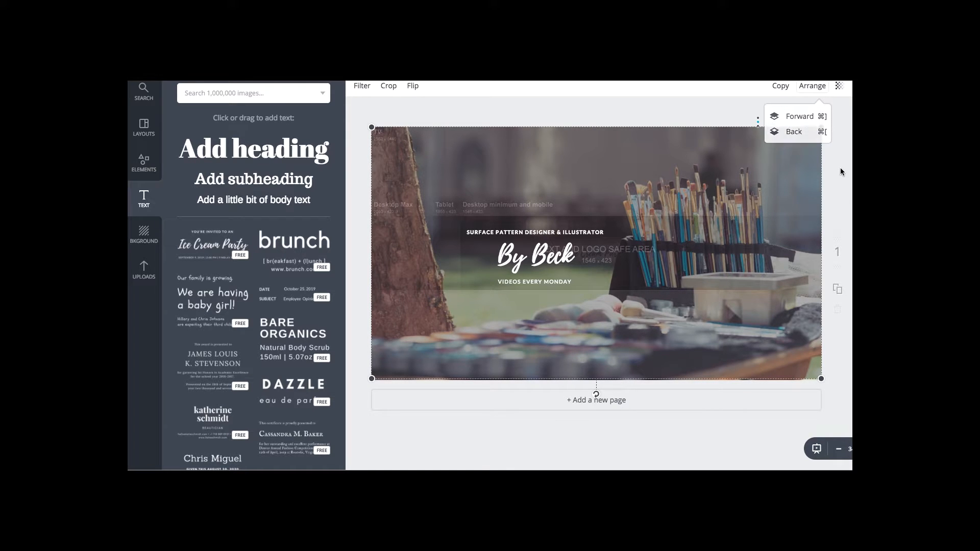
drag(767, 163, 768, 185)
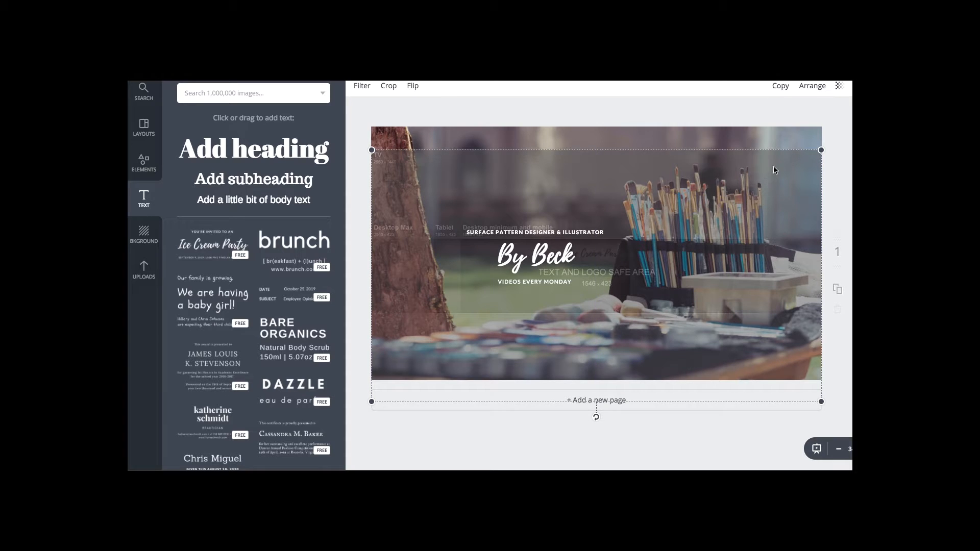
key(ctrl+z)
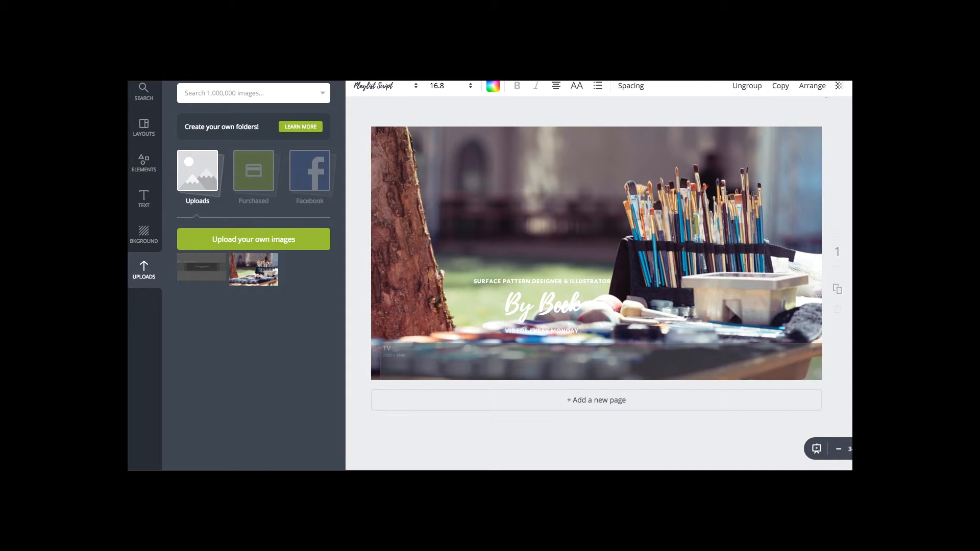
Move the text group up and shift the paintbrush photo down, leaving a blank band across the top of the design.
click(847, 127)
drag(562, 305, 557, 272)
click(690, 244)
drag(700, 198, 703, 258)
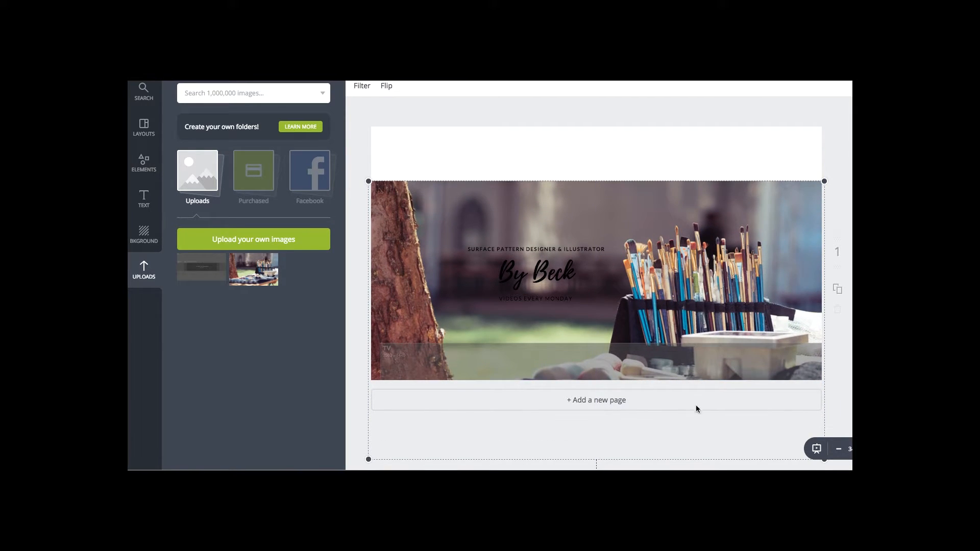
drag(683, 461, 744, 337)
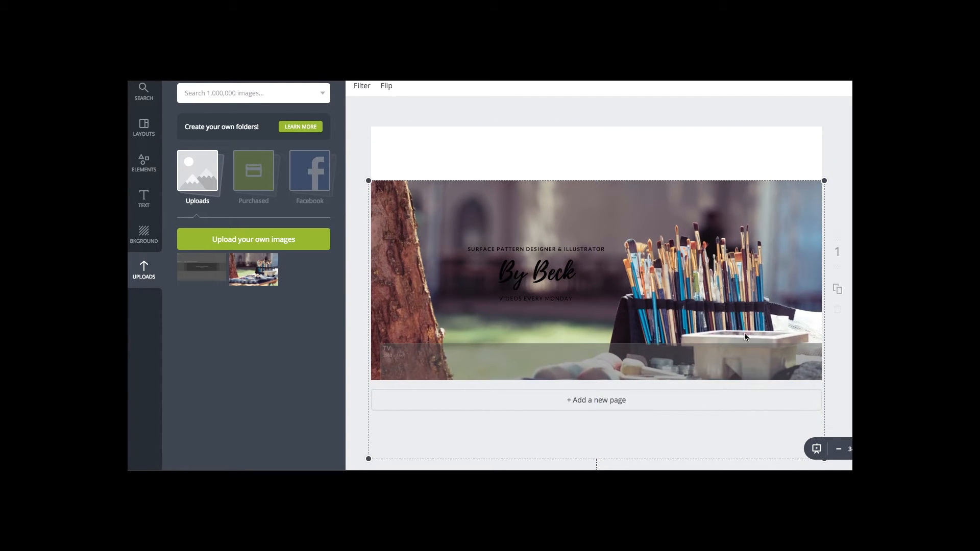
click(842, 370)
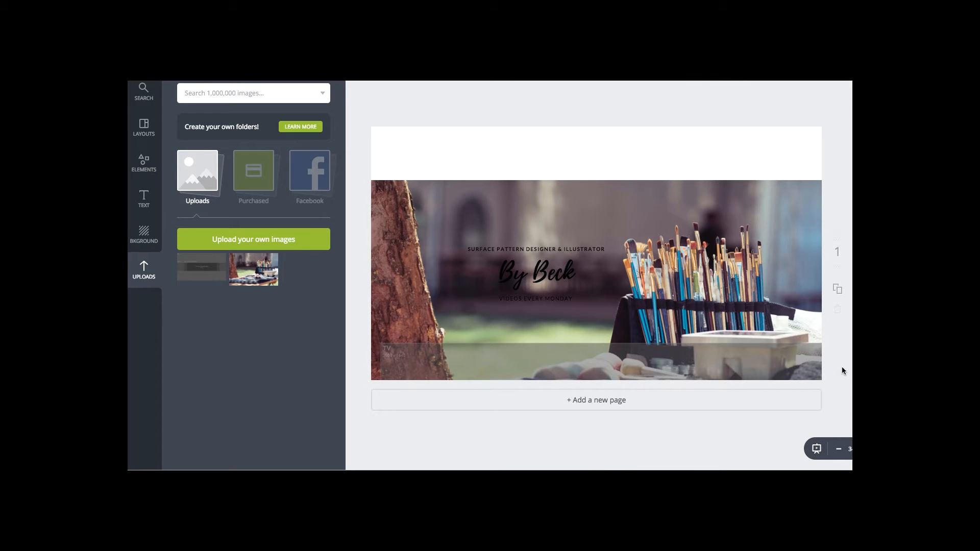
Move the YouTube template up to cover the whole page and send it back behind the text.
click(642, 371)
drag(600, 368, 586, 162)
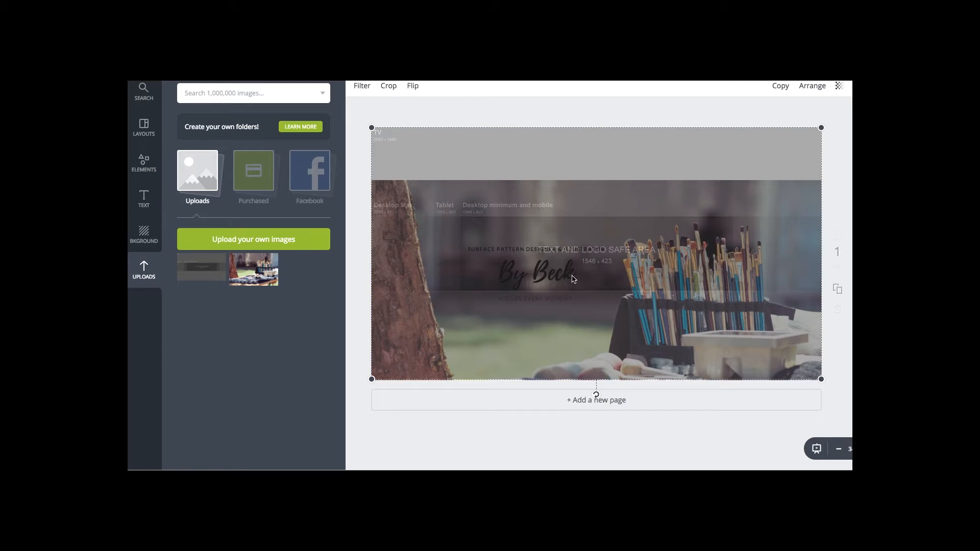
click(816, 88)
click(793, 132)
Move the text group up slightly to fit the safe area and set its color to white.
drag(564, 269, 562, 260)
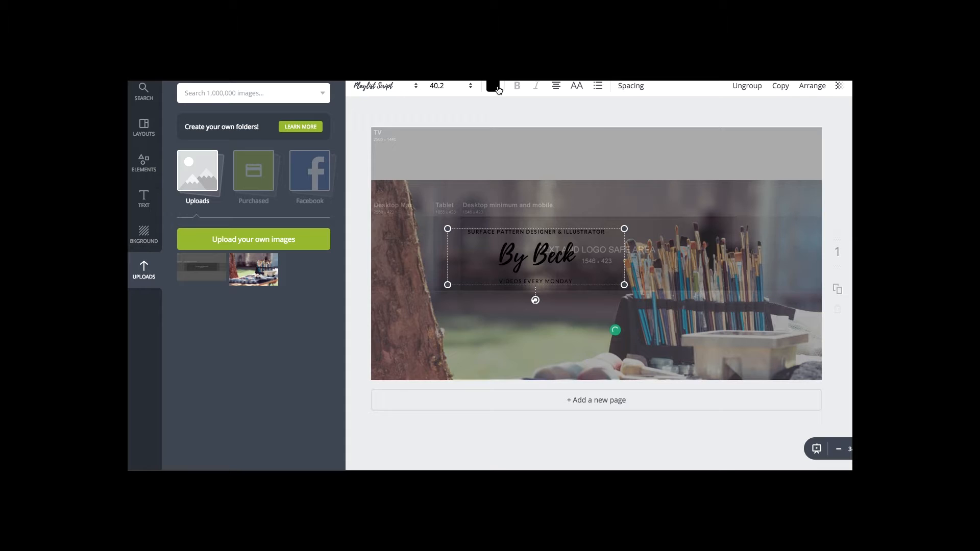
click(496, 88)
click(582, 223)
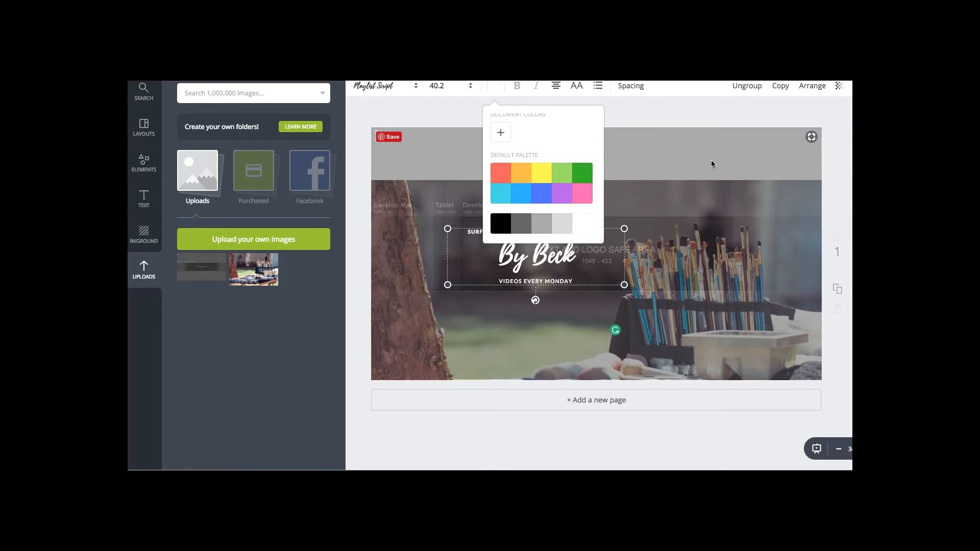
click(716, 141)
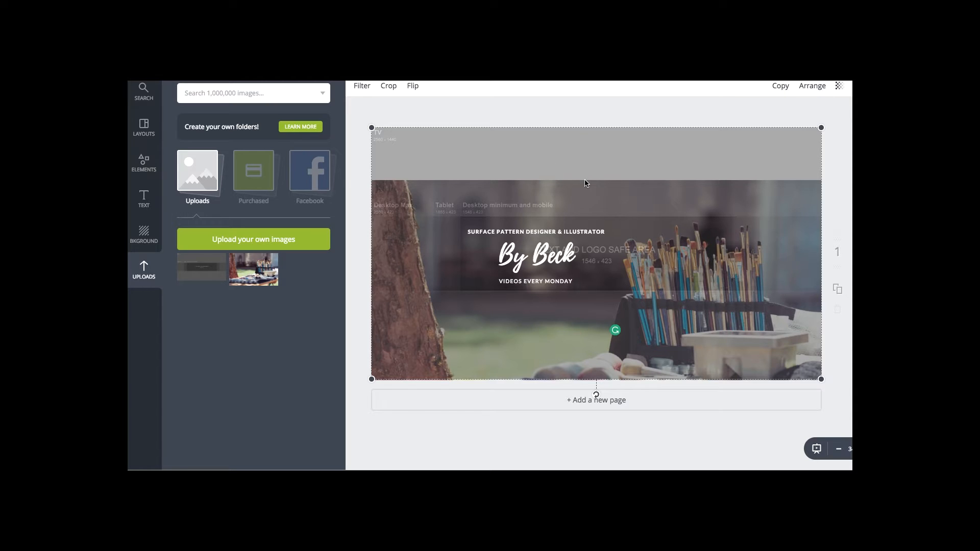
click(583, 115)
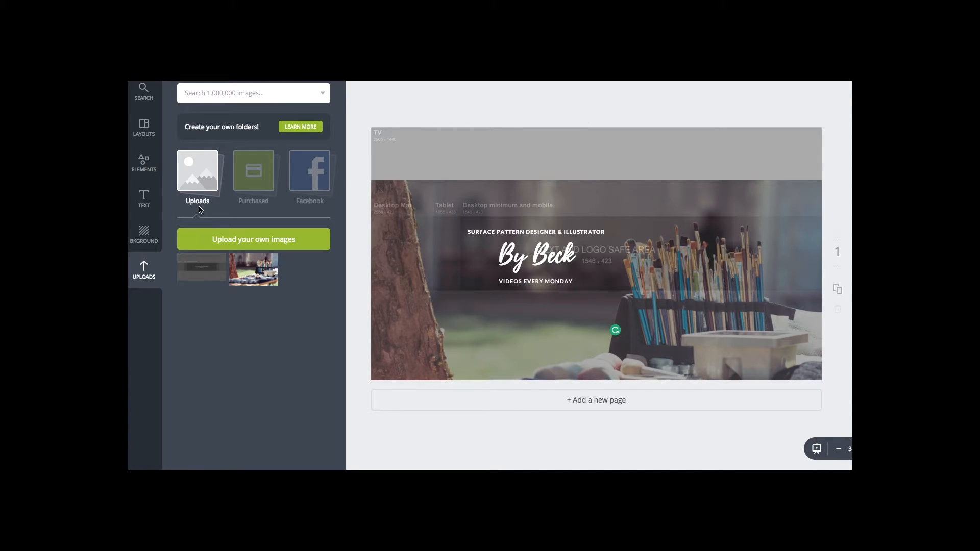
Try the plain dark background and the grey diamond-pattern background in the blank band above the photo.
click(145, 234)
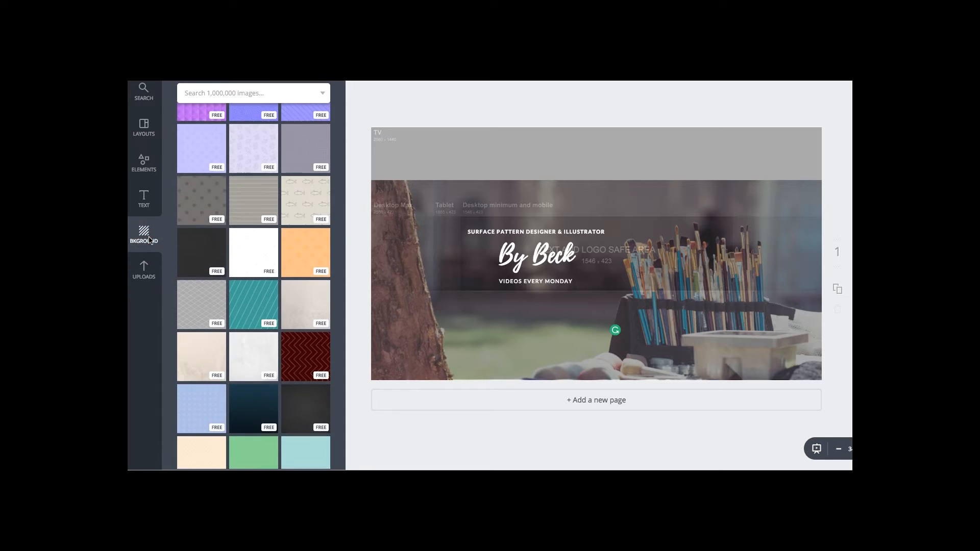
click(218, 252)
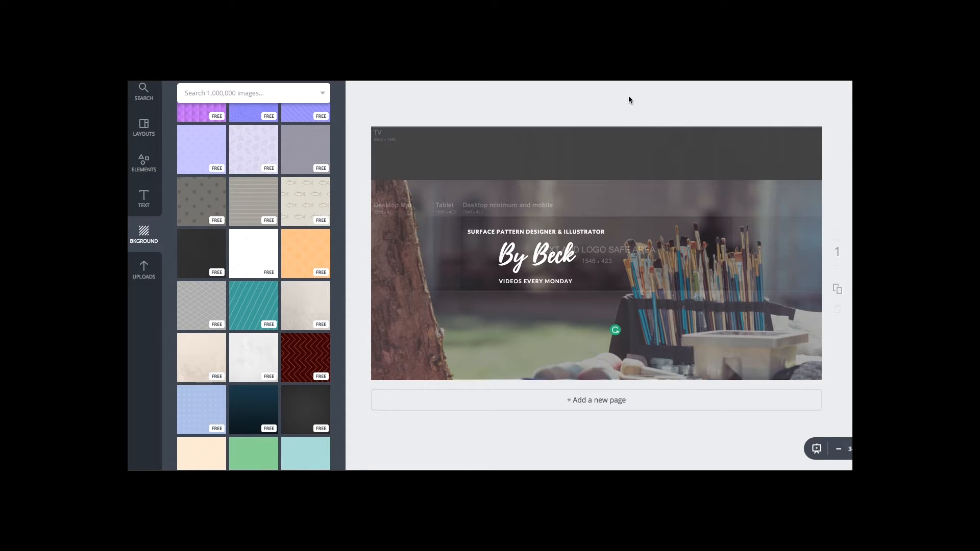
click(210, 302)
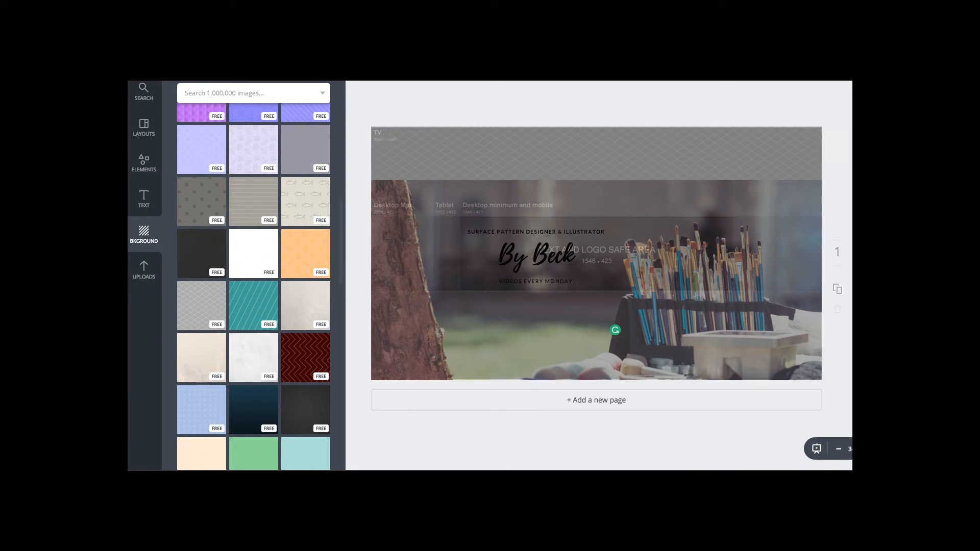
Delete the YouTube template overlay from the design.
click(147, 268)
click(523, 172)
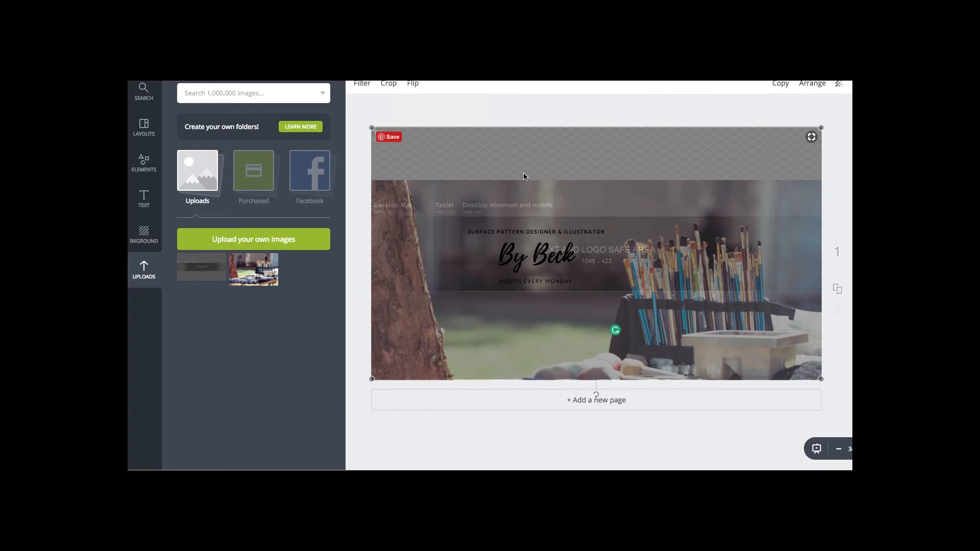
key(Delete)
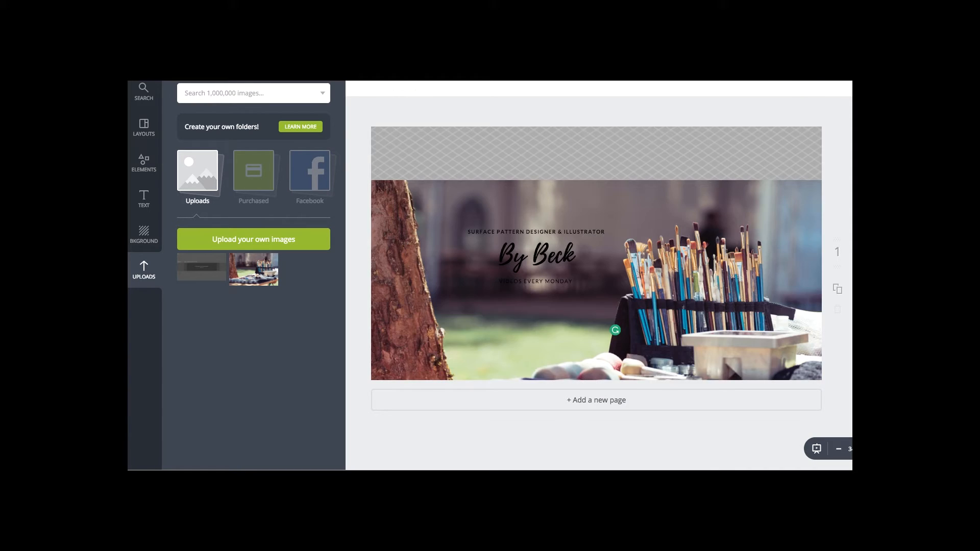
Replace the grey patterned background above the photo with the lavender leaf pattern.
click(663, 152)
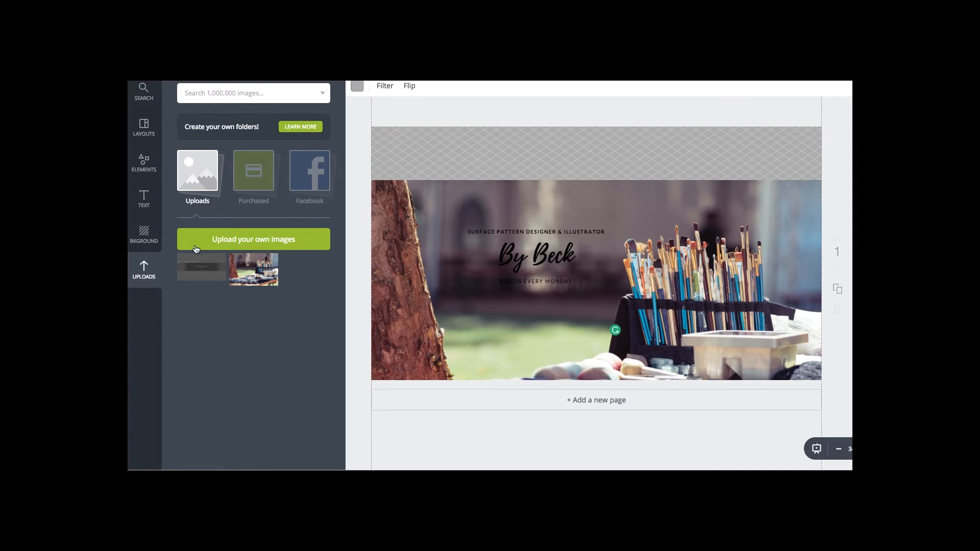
click(144, 235)
click(262, 160)
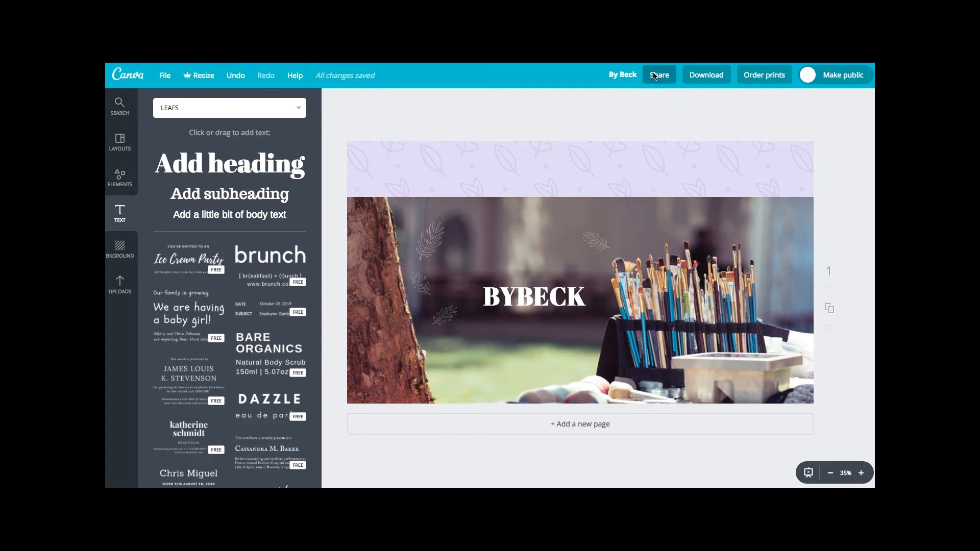
Choose a file type for the finished channel art and download it.
click(702, 76)
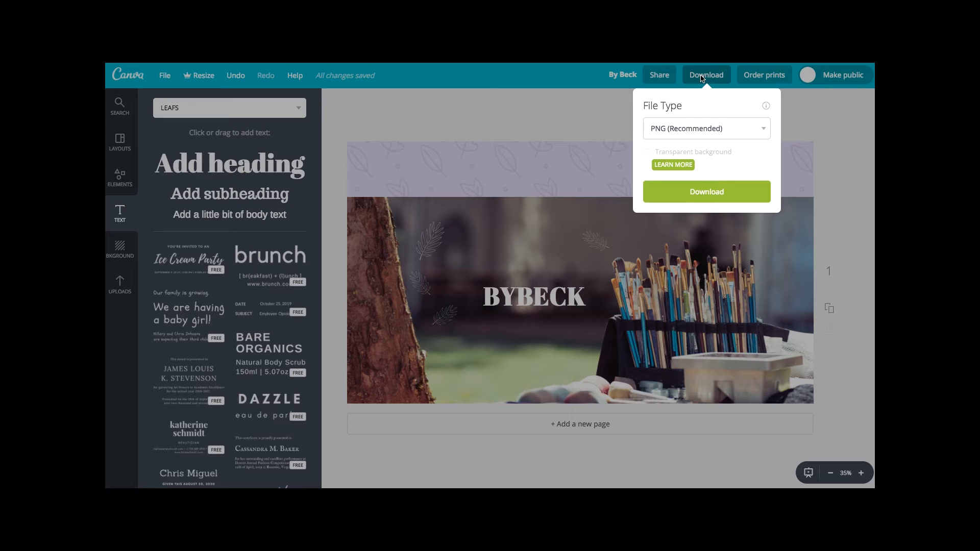
click(713, 130)
click(709, 118)
click(726, 163)
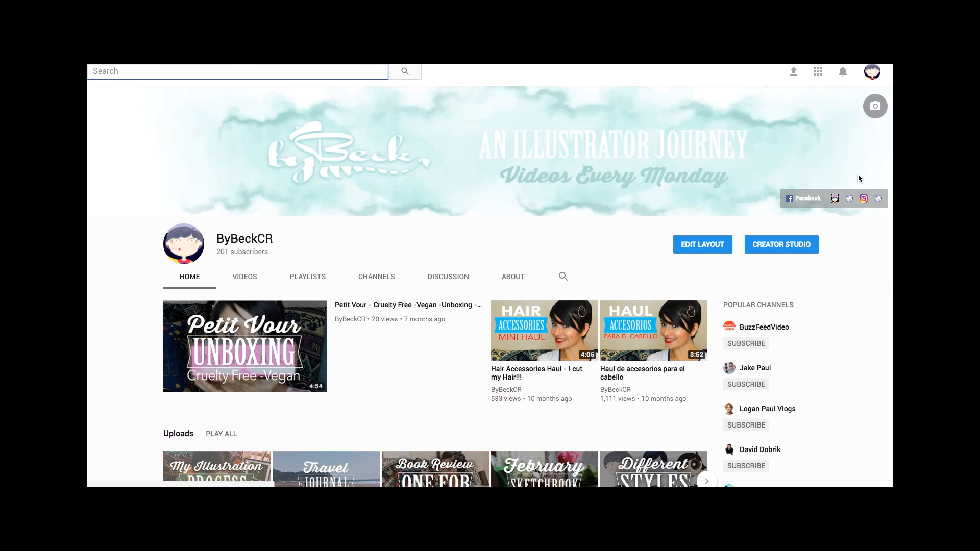
On the YouTube channel page, upload the finished design from the computer as the channel art.
click(875, 105)
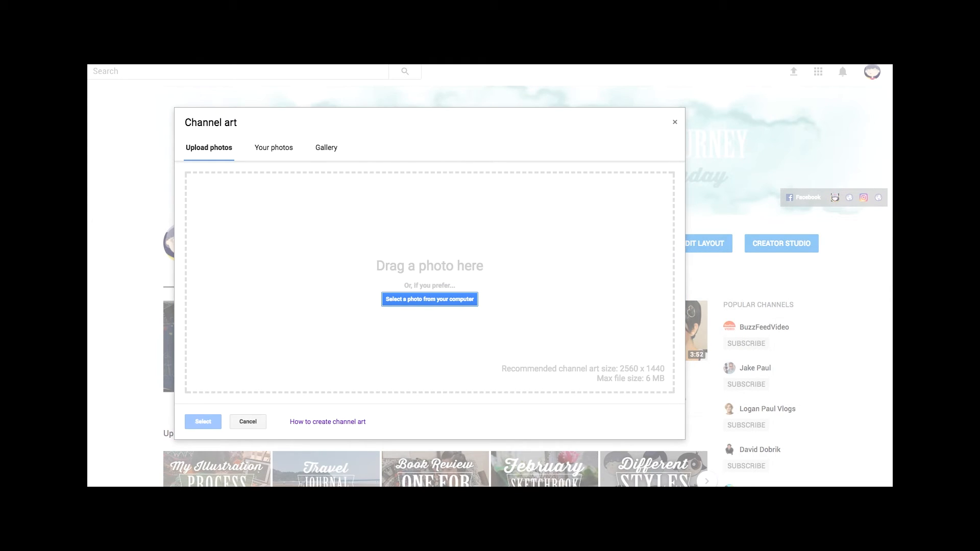
drag(970, 327, 396, 292)
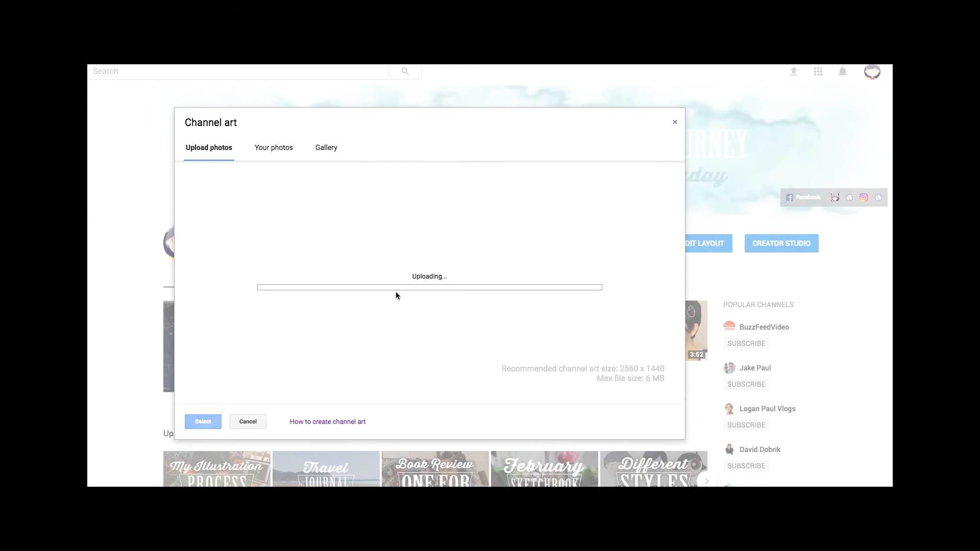